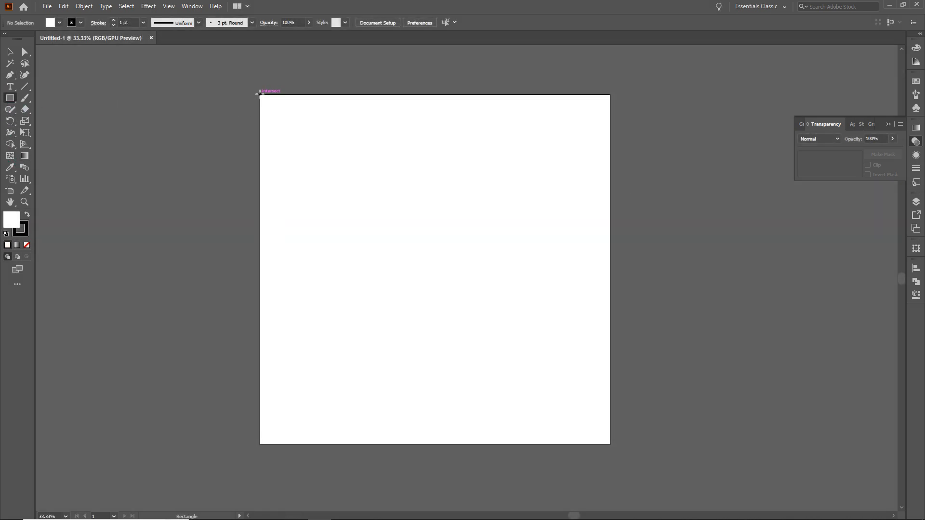
Step: Draw a 1000 × 1000 pt square with no stroke that covers the whole artboard
left_click(77, 23)
left_click(7, 39)
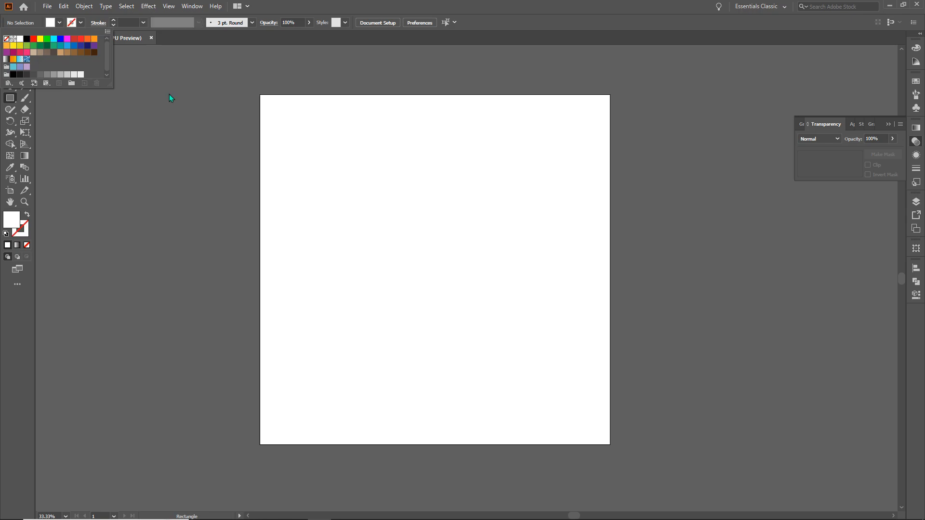
left_click(261, 95)
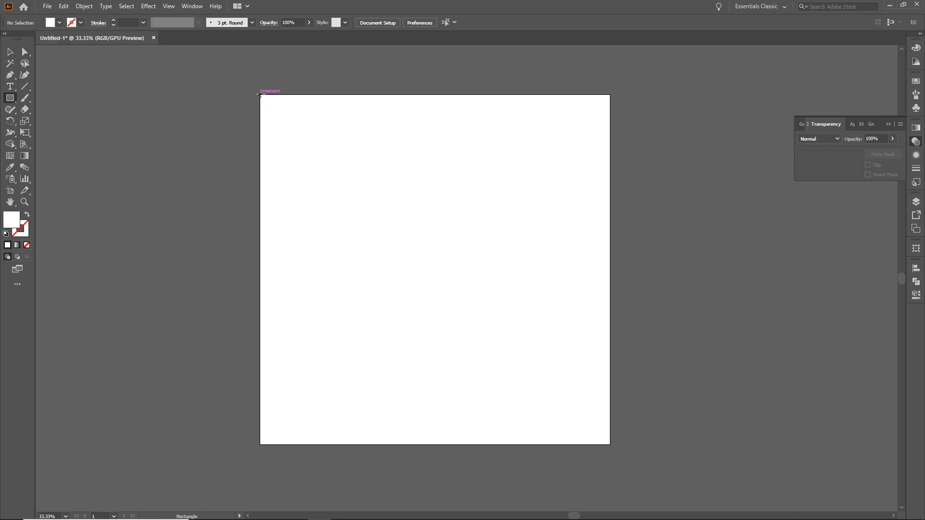
left_click_drag(260, 95, 610, 444)
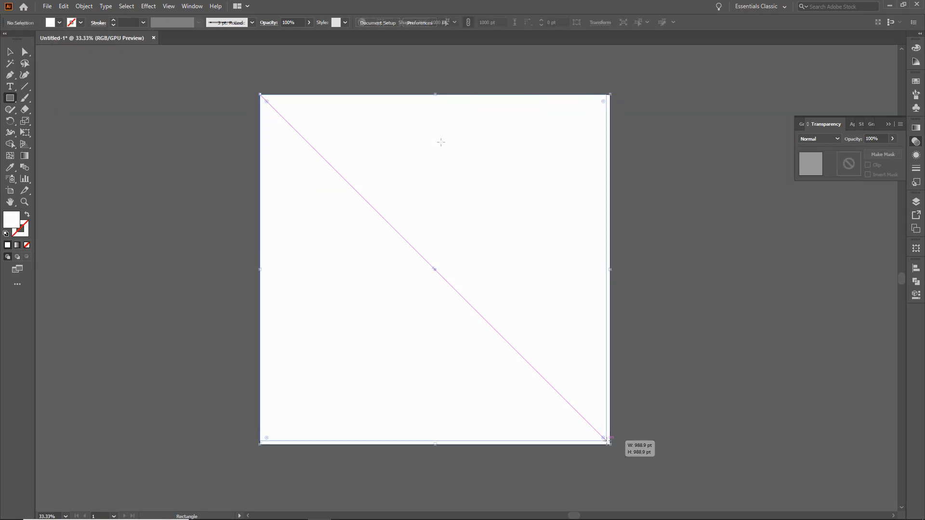
Step: Fill the background square with a radial gradient
left_click(916, 129)
left_click(823, 202)
left_click(846, 139)
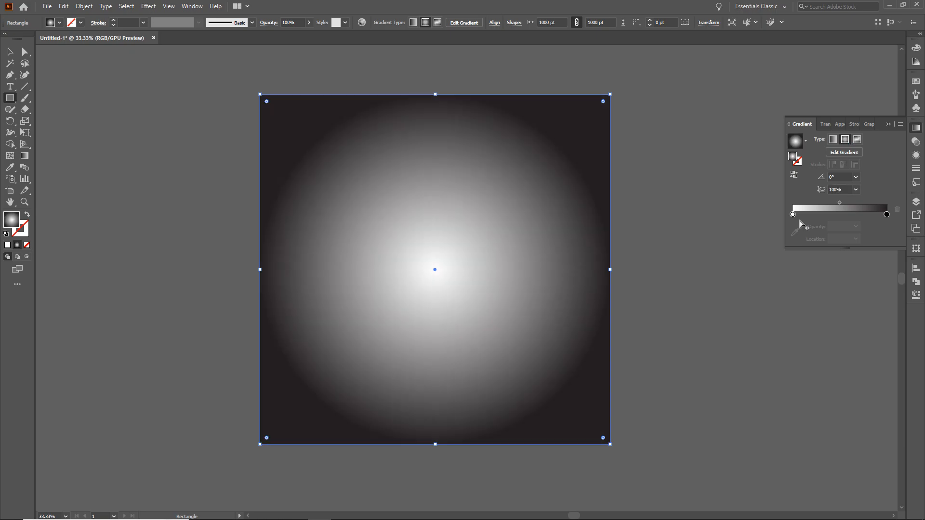
Step: Set the gradient's inner stop to gray R=102 G=102 B=102 and its outer stop to a near-black gray swatch
left_click(793, 215)
double_click(793, 214)
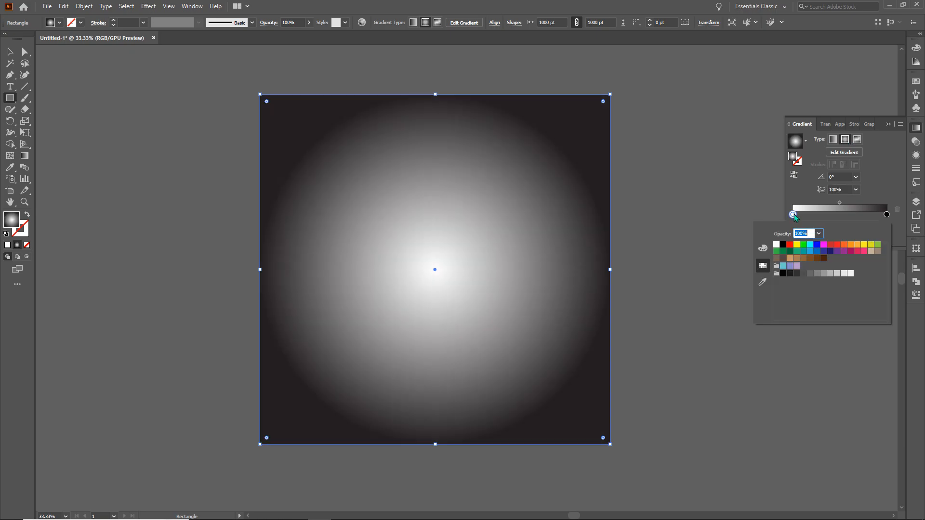
left_click(797, 274)
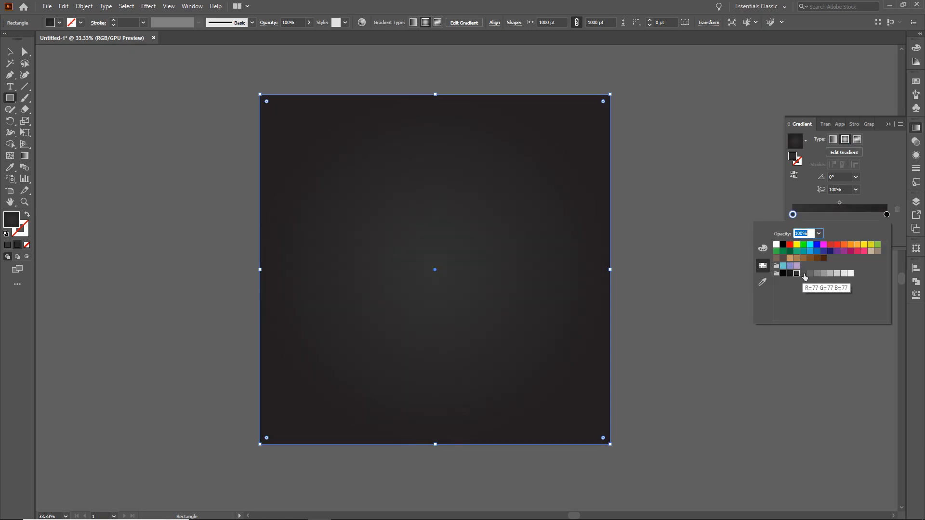
left_click(803, 273)
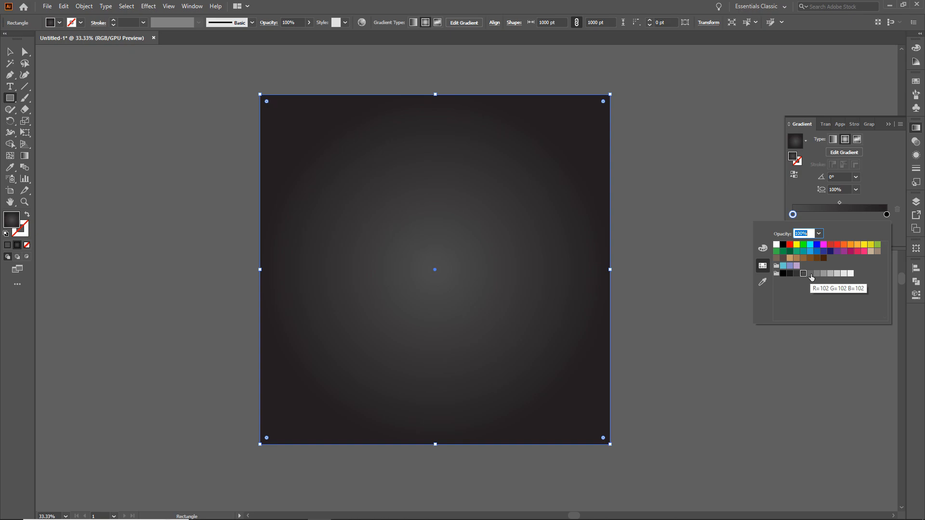
left_click(811, 273)
left_click(886, 214)
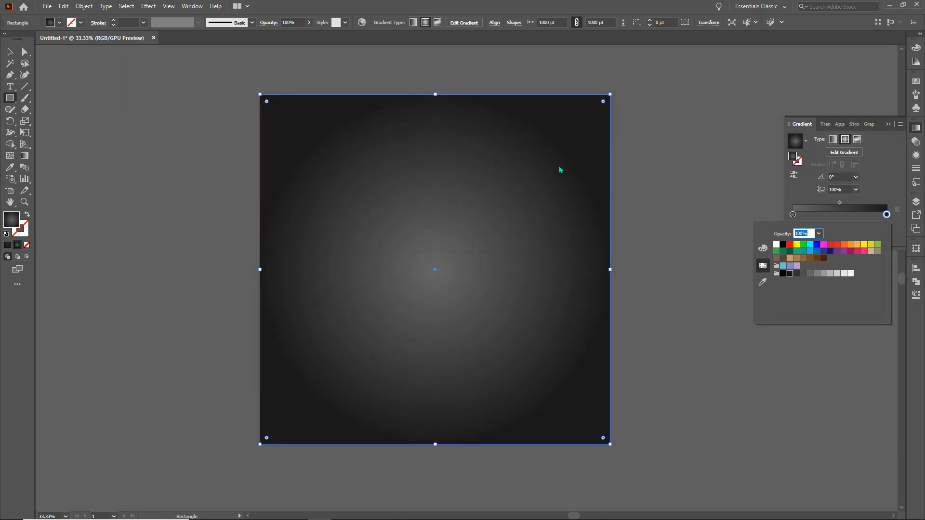
Step: Reposition the radial gradient so its highlight sits in the square's upper-right area and fades toward the lower left
left_click(27, 157)
left_click_drag(554, 147, 284, 447)
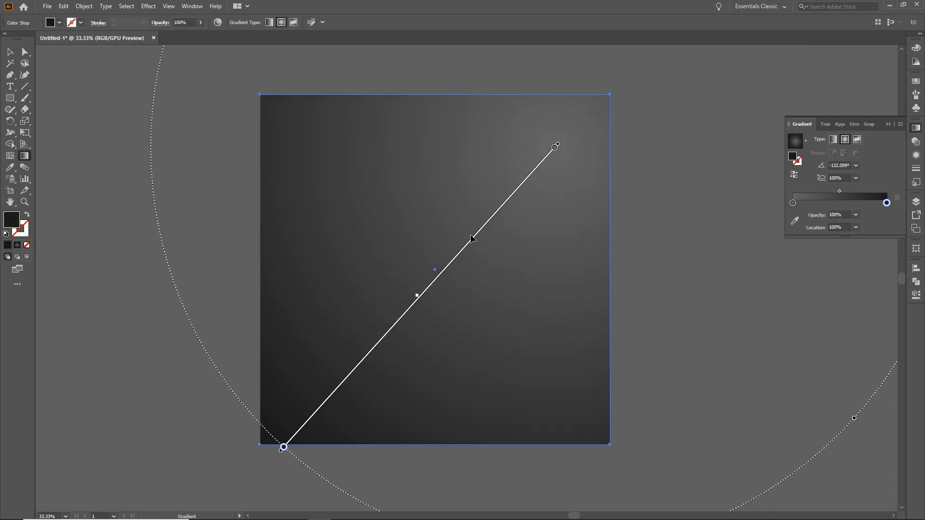
mouse_move(542, 180)
left_mouse_down()
mouse_move(388, 342)
mouse_move(344, 376)
left_mouse_up()
left_click_drag(512, 212, 500, 218)
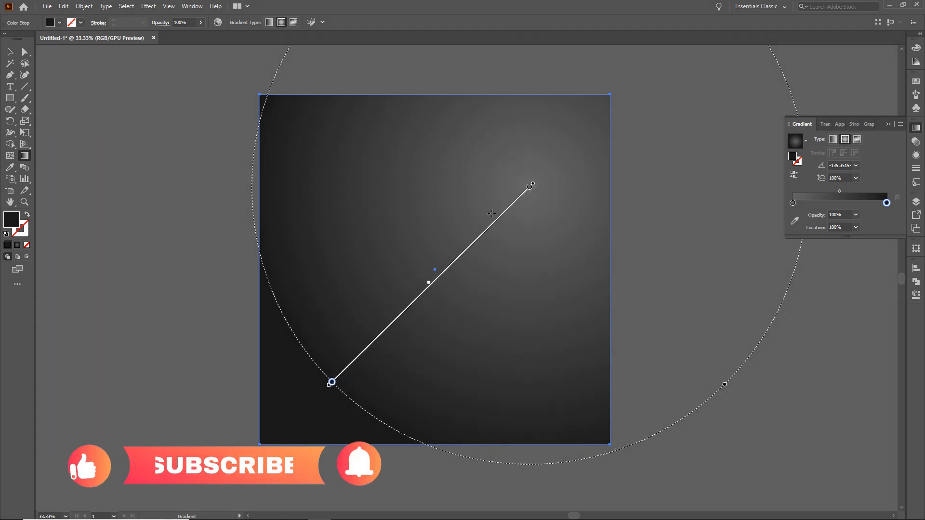
key("v")
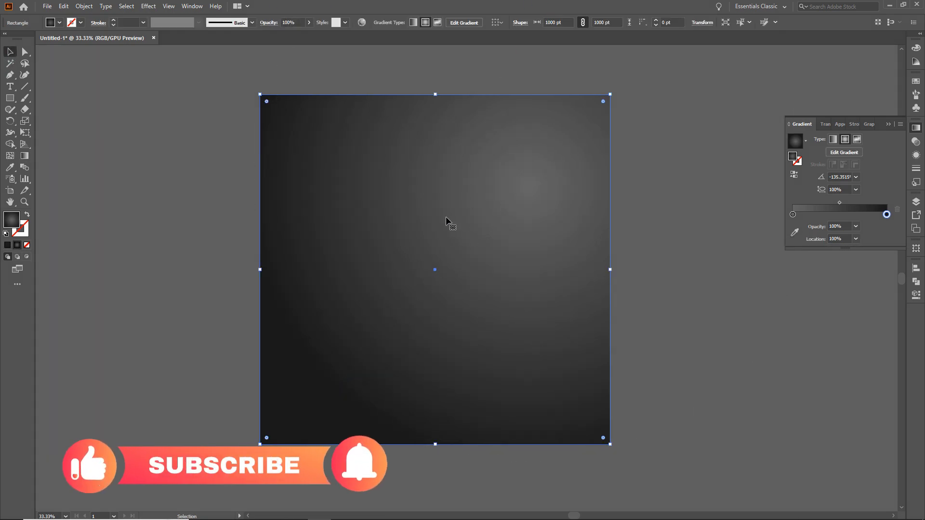
Step: Lock the gradient background square
left_click(78, 7)
mouse_move(67, 7)
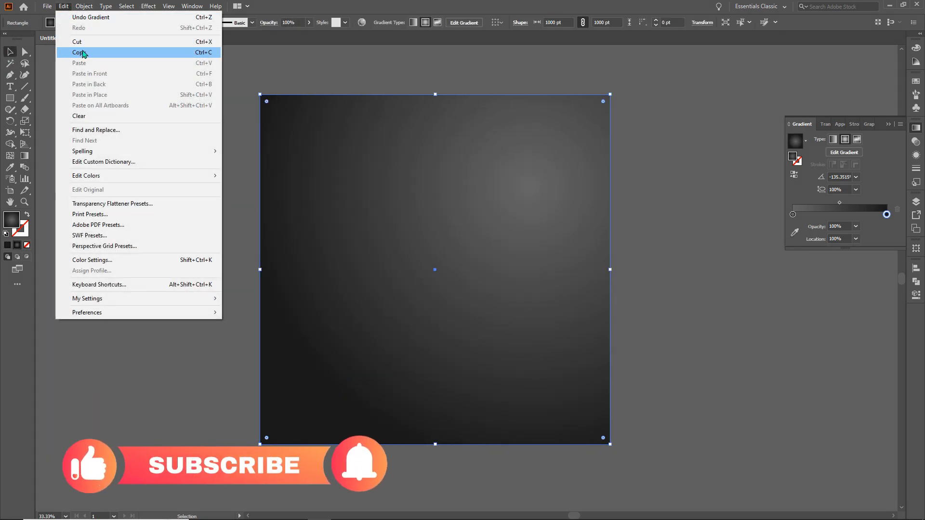
mouse_move(190, 74)
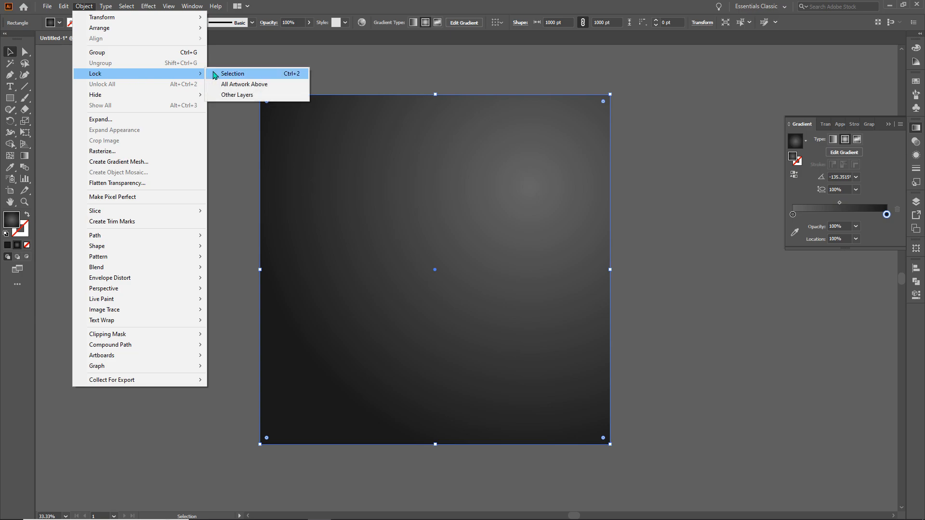
left_click(222, 73)
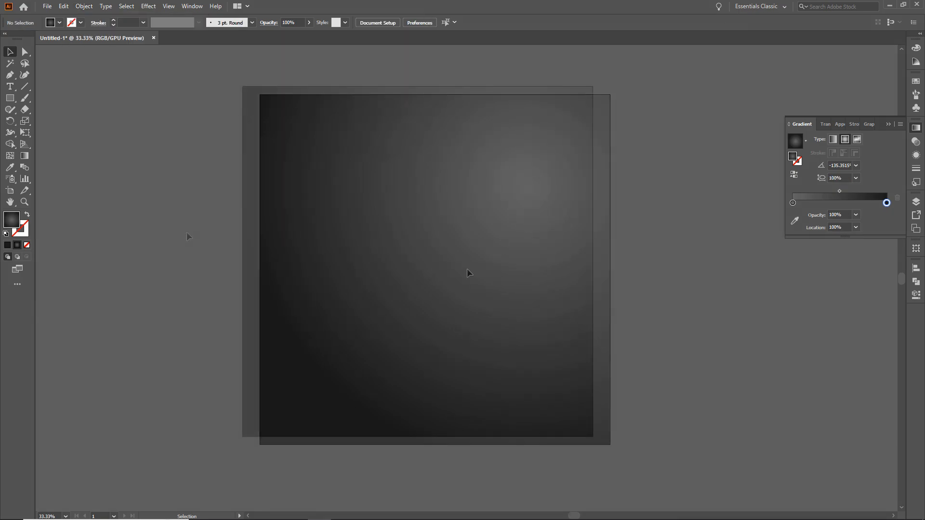
Step: Draw a circle about 622 pt in diameter over the upper-left part of the background with the Ellipse tool
left_click(10, 97)
left_click(44, 121)
left_click_drag(339, 215, 445, 240)
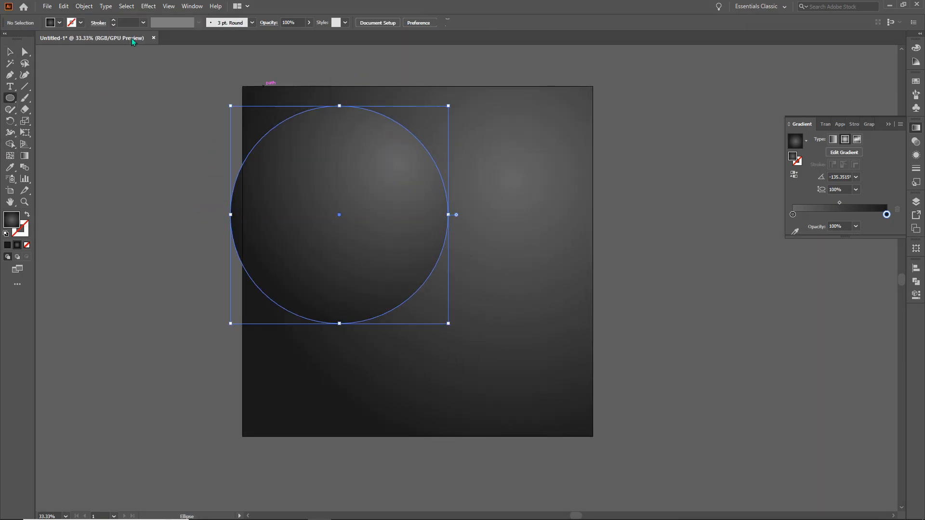
Step: Fill the circle with solid light gray and reshape it into a centered ellipse about 622 × 248 pt
left_click(52, 22)
left_click(55, 75)
left_click(322, 3)
left_click_drag(349, 174, 436, 215)
left_click_drag(427, 146, 419, 261)
Step: Start a 3D Extrude & Bevel effect on the ellipse with its Y-axis and Z-axis rotations set to 0°
left_click(149, 6)
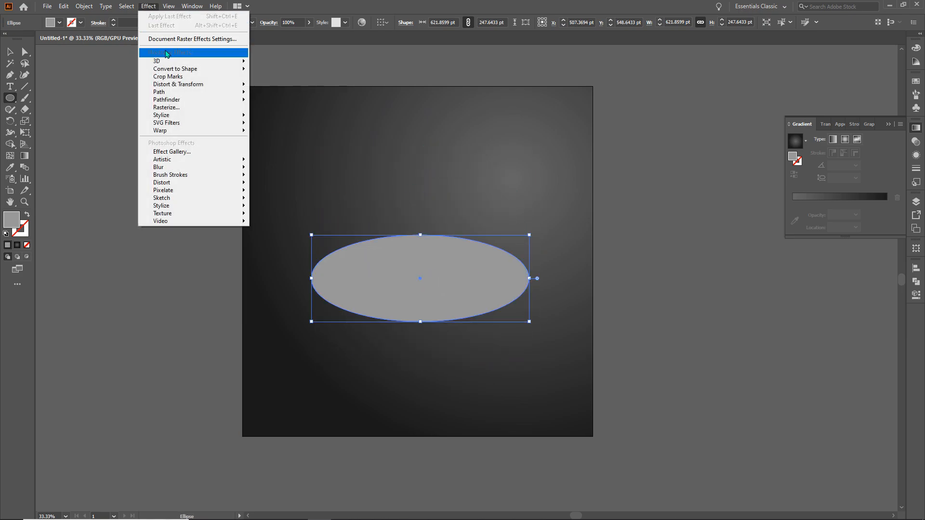
mouse_move(186, 62)
left_click(270, 62)
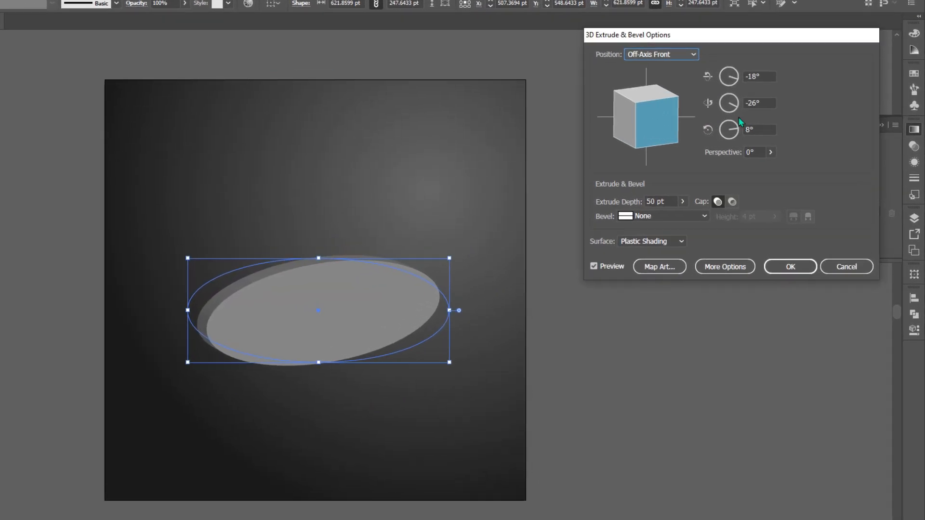
left_click(789, 105)
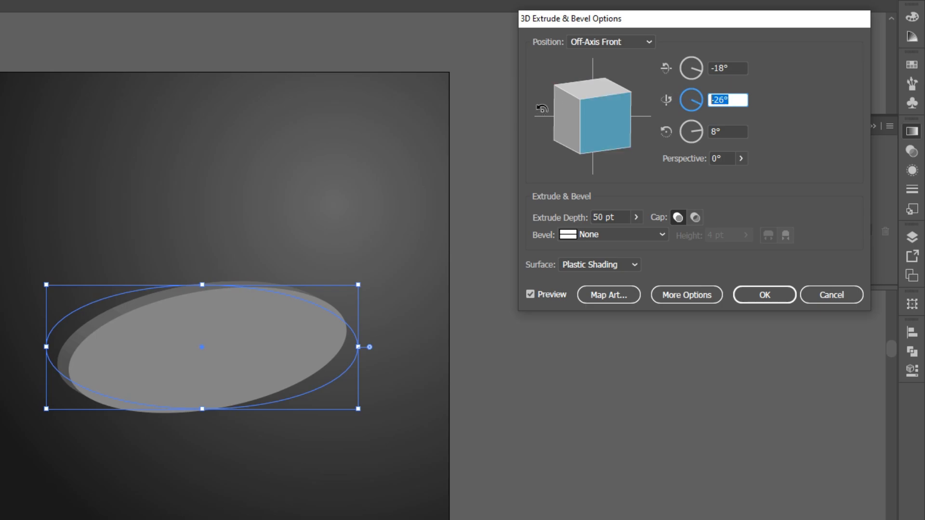
type("0")
key("Tab")
type("0")
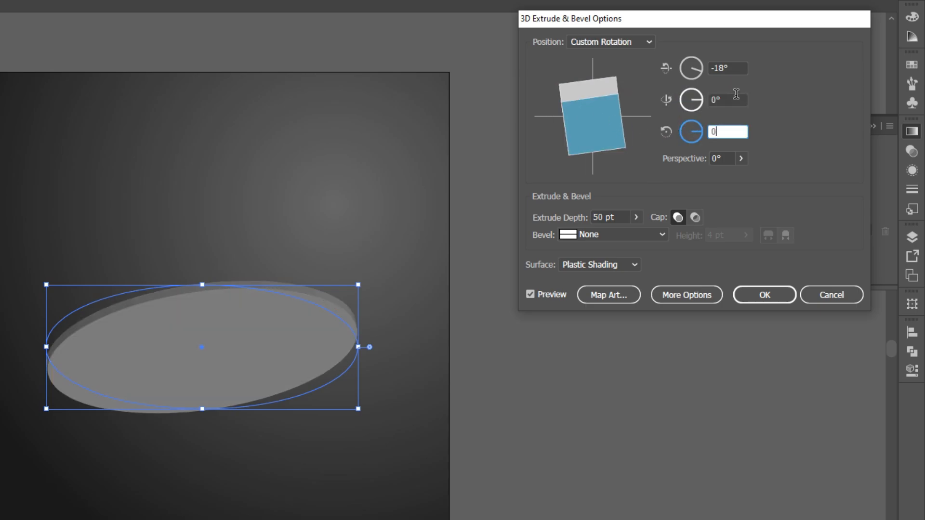
Step: Set the extrusion's X-axis rotation to 64°
left_click(731, 68)
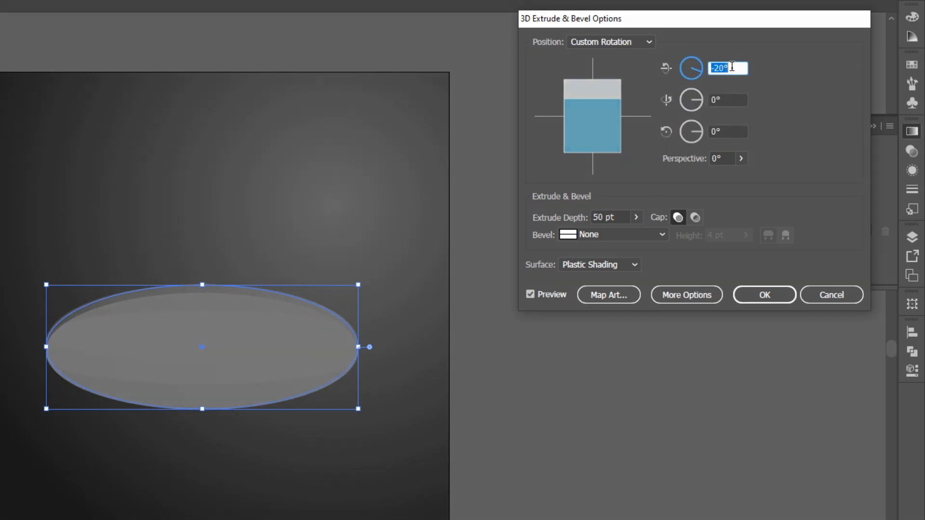
key("Up")
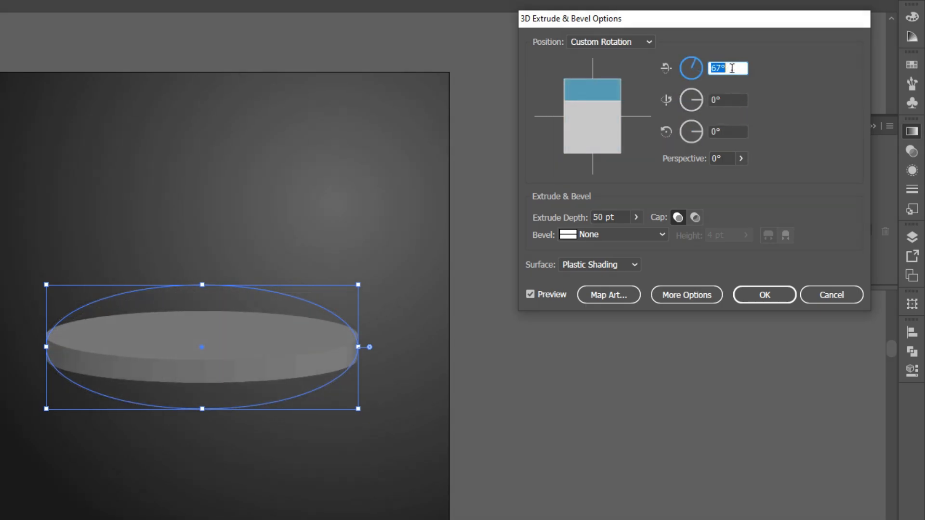
key("Down")
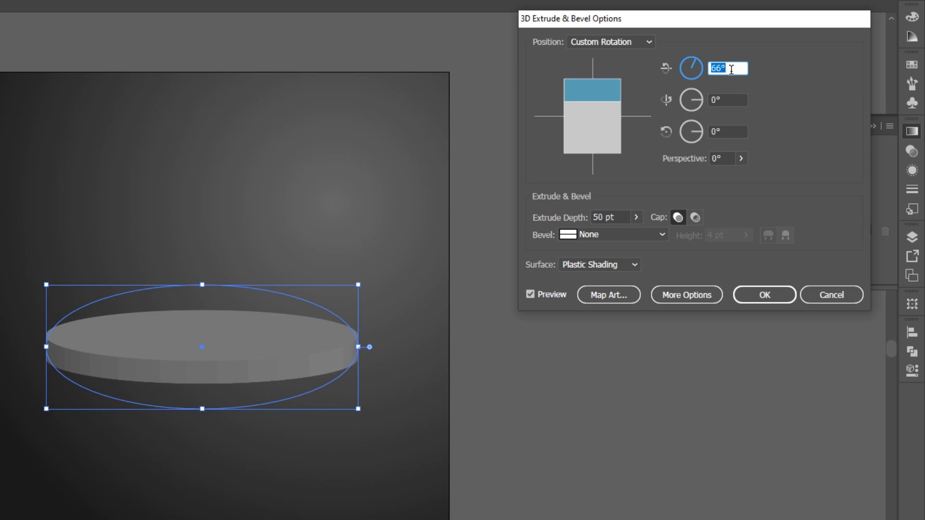
key("Down")
key("Down")
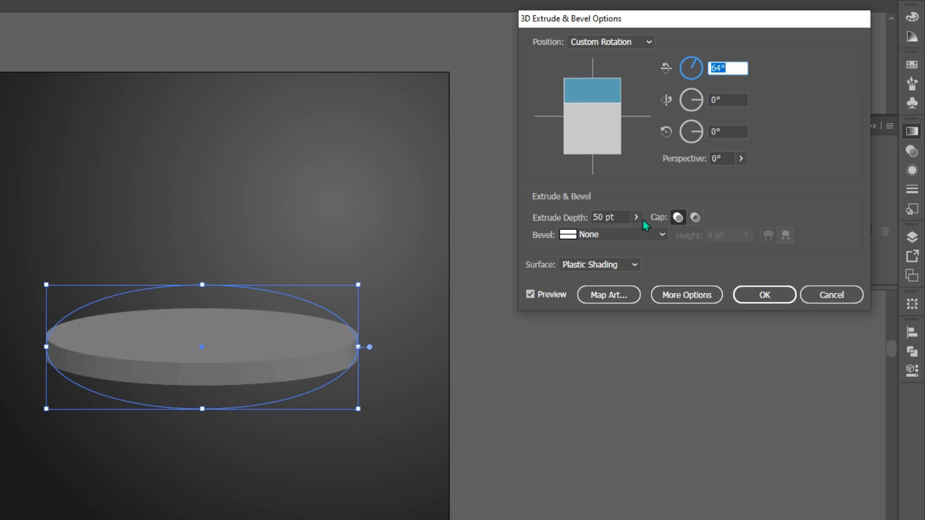
Step: Set the extrude depth to 65 pt
left_click(623, 216)
key("shift+Up")
key("shift+Up")
key("Down")
key("Down")
key("Down")
key("Down")
key("Down")
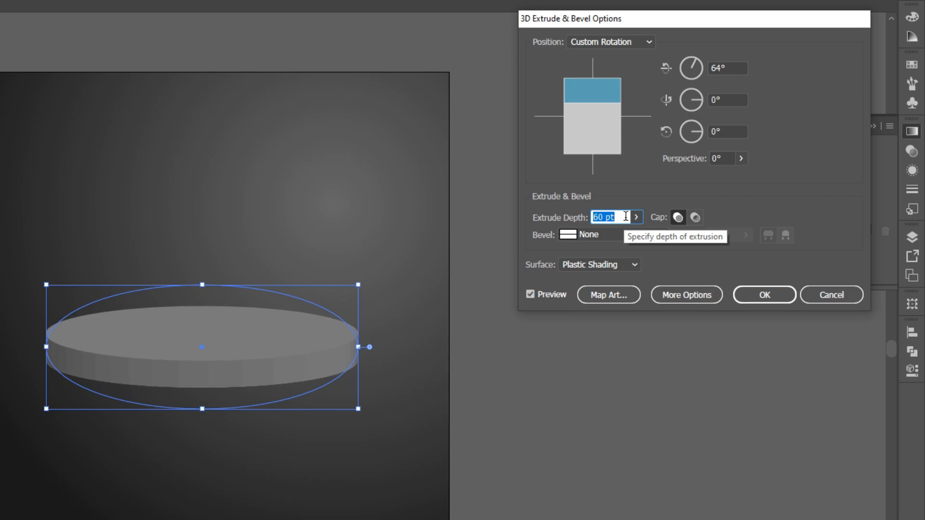
Step: Give the extrusion a Tall-Round bevel with a height of 2 pt and apply the 3D effect
left_click(624, 235)
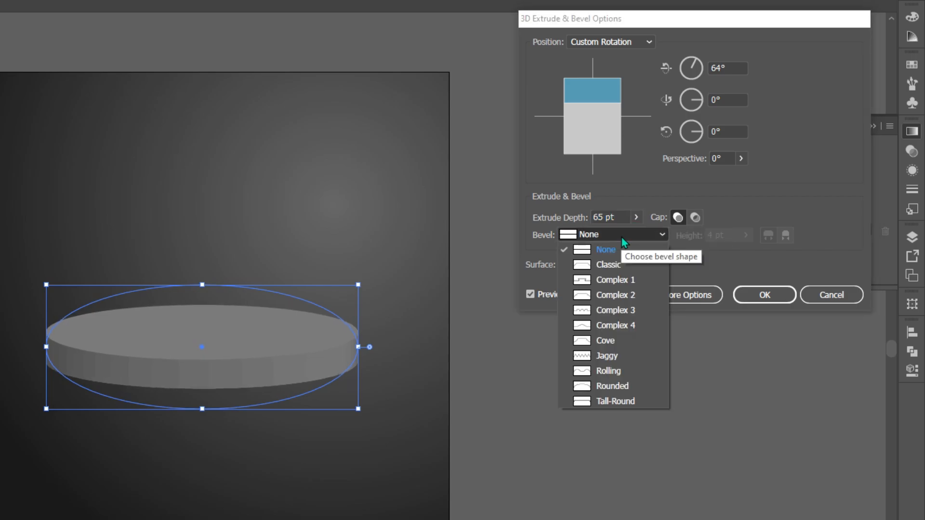
left_click(611, 417)
left_click(731, 236)
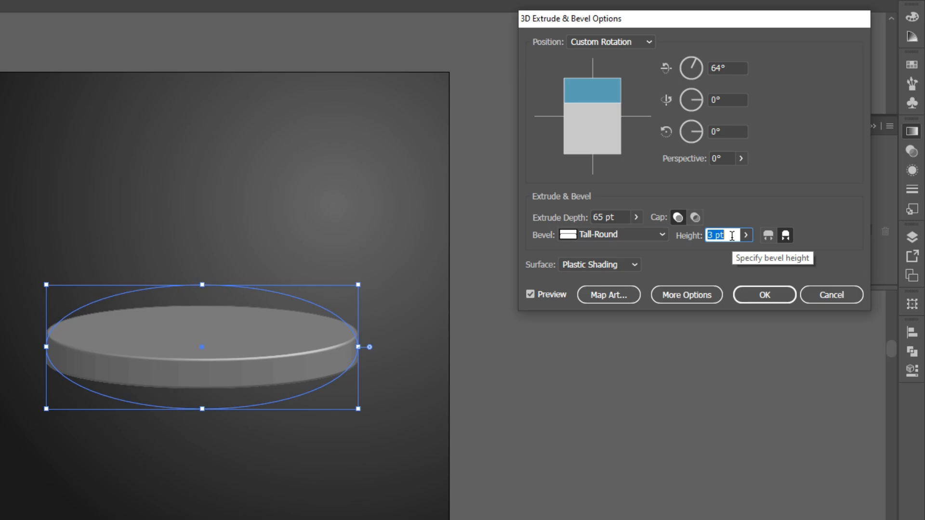
key("Down")
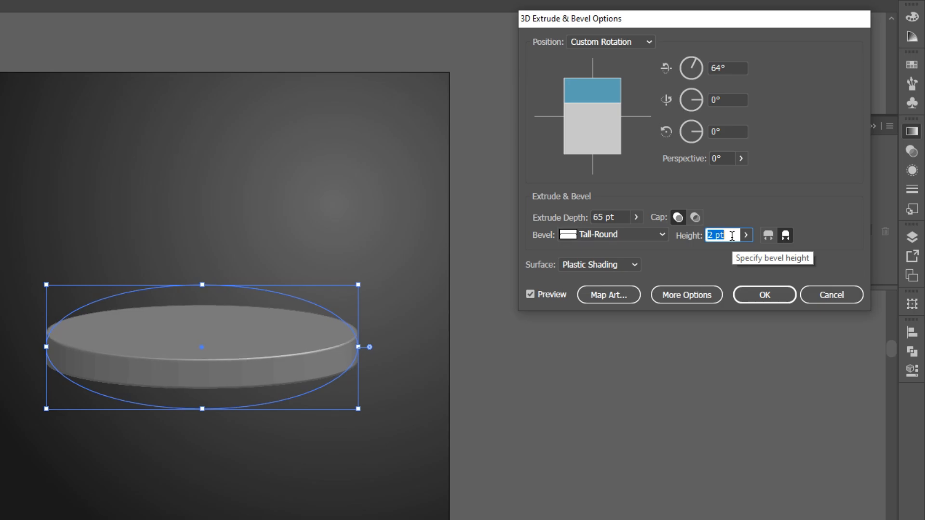
left_click(630, 265)
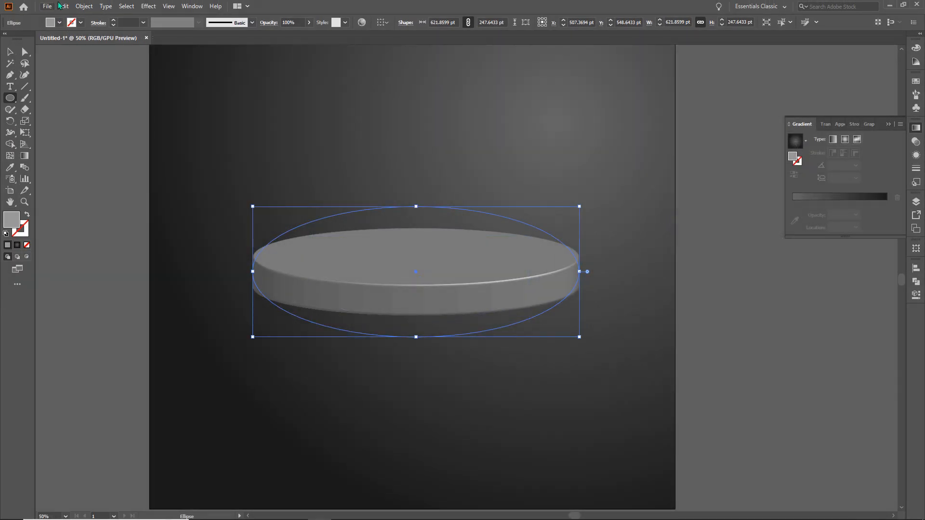
Step: Expand the appearance of the 3D disc and ungroup the resulting artwork
left_click(83, 6)
left_click(99, 131)
left_click(84, 6)
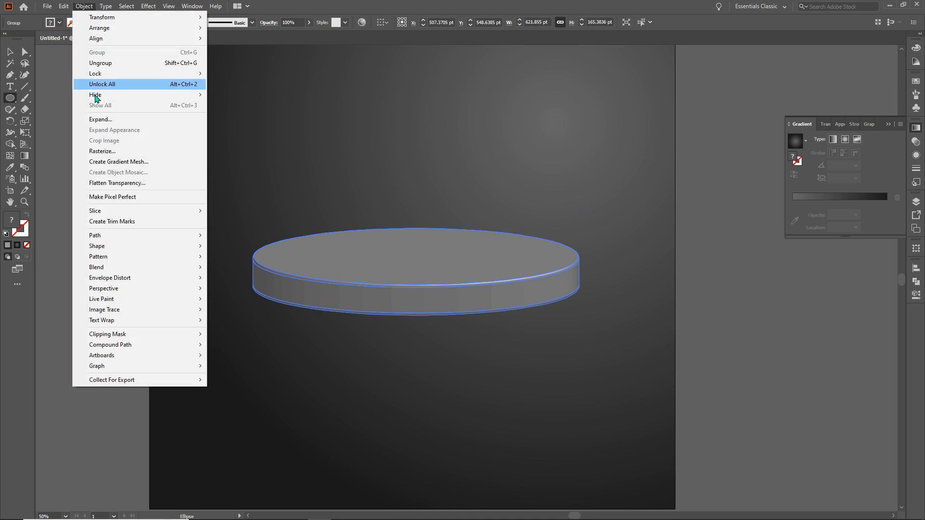
left_click(101, 121)
left_click(8, 53)
right_click(415, 285)
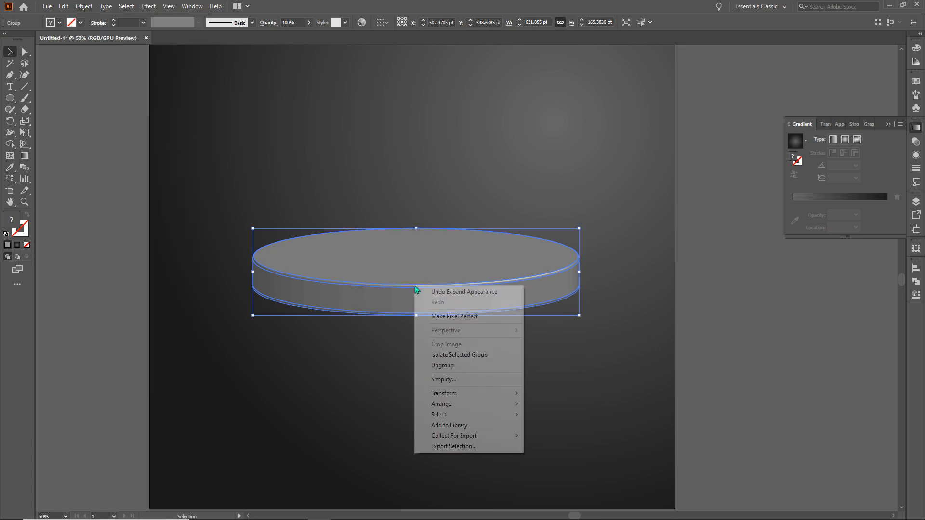
right_click(425, 275)
left_click(456, 356)
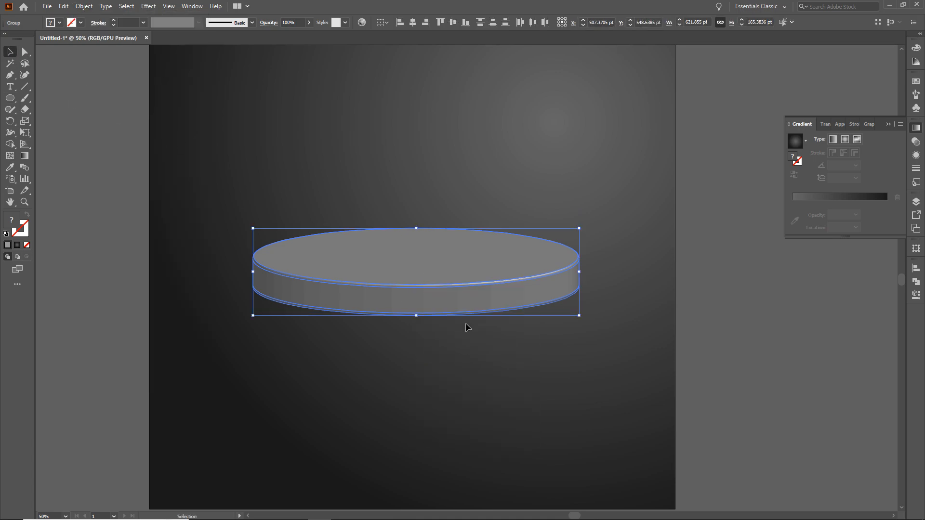
Step: Try moving the disc's top face, rim and side band apart as separate pieces, and undo the moves
left_click(464, 194)
left_click_drag(427, 257, 457, 195)
left_click_drag(441, 283, 471, 268)
left_click_drag(446, 301, 415, 320)
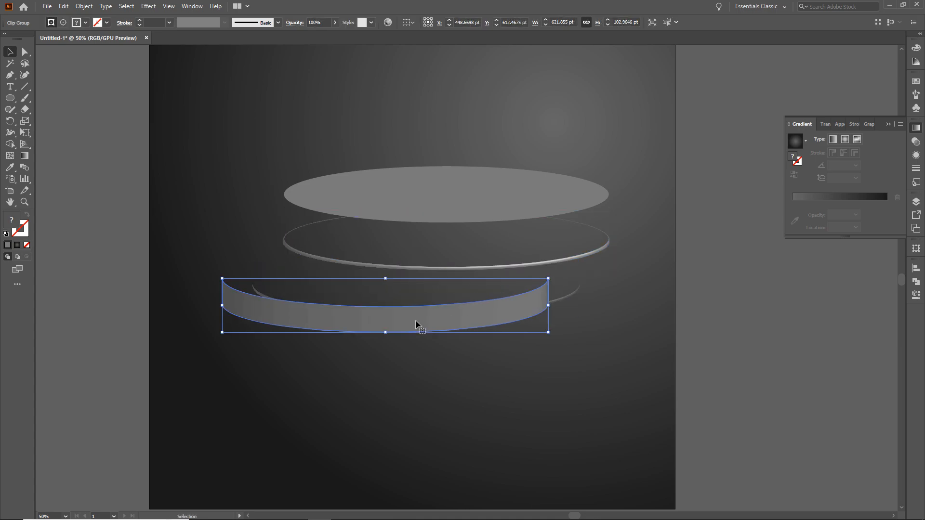
key("ctrl+z")
key("ctrl+z")
key("ctrl+z")
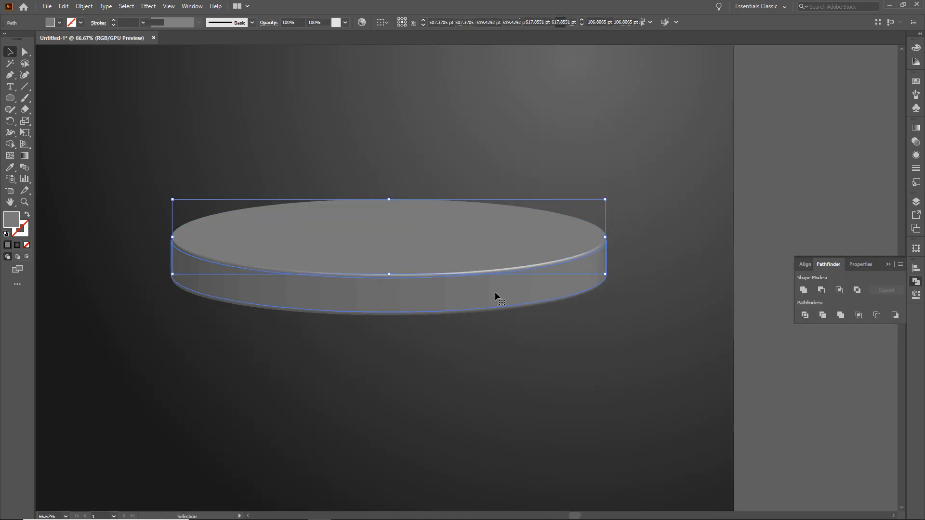
Step: Unite the segments of the disc's side band into one shape with Pathfinder
left_click(495, 293)
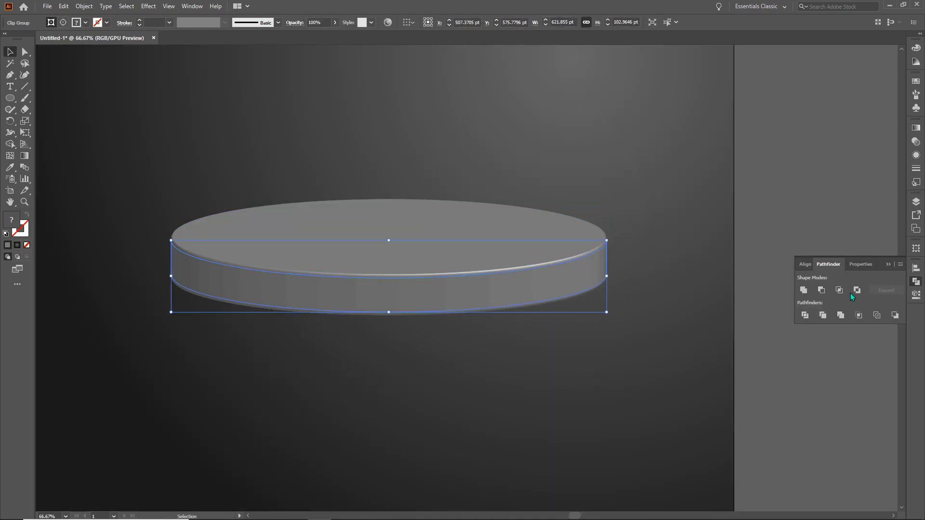
left_click(804, 290)
scroll(482, 298, "up", 1)
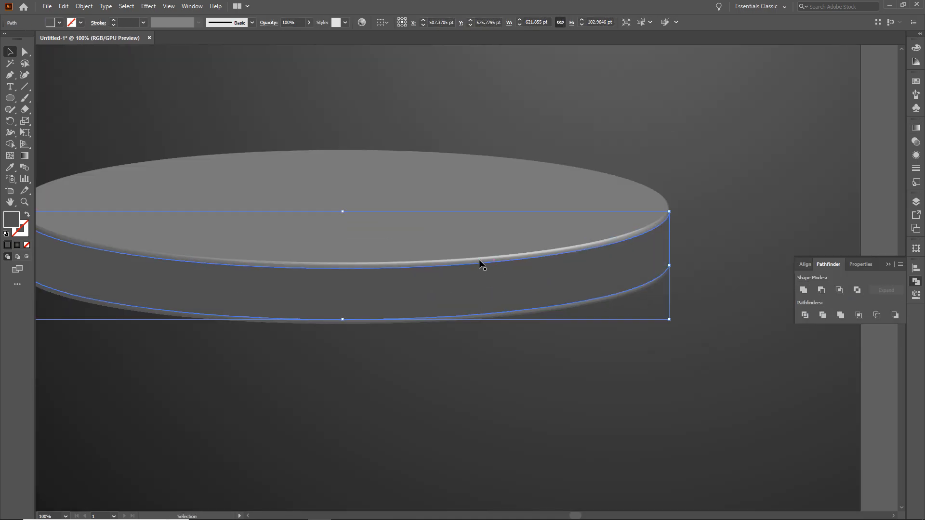
Step: Unite the segments of the disc's rim into one solid shape with Pathfinder
left_click_drag(479, 261, 521, 297)
key("ctrl+z")
left_click(594, 244)
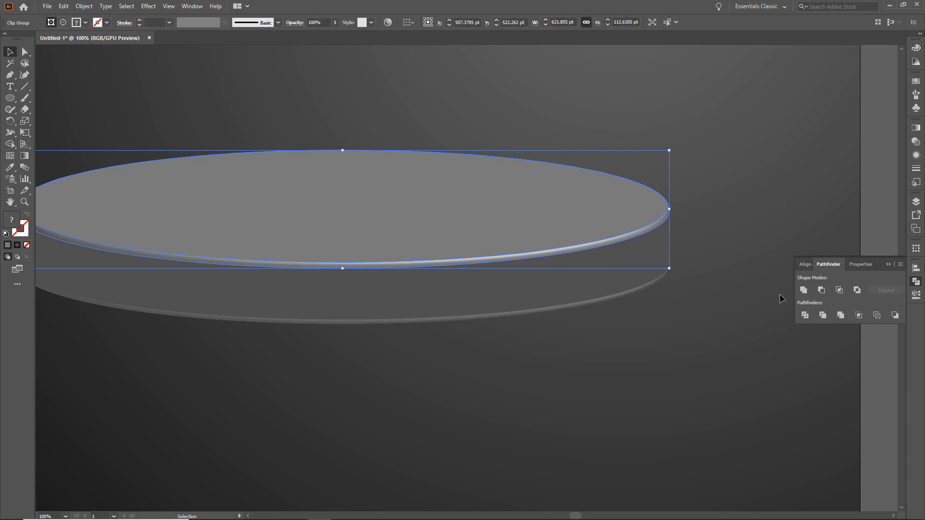
left_click(578, 301)
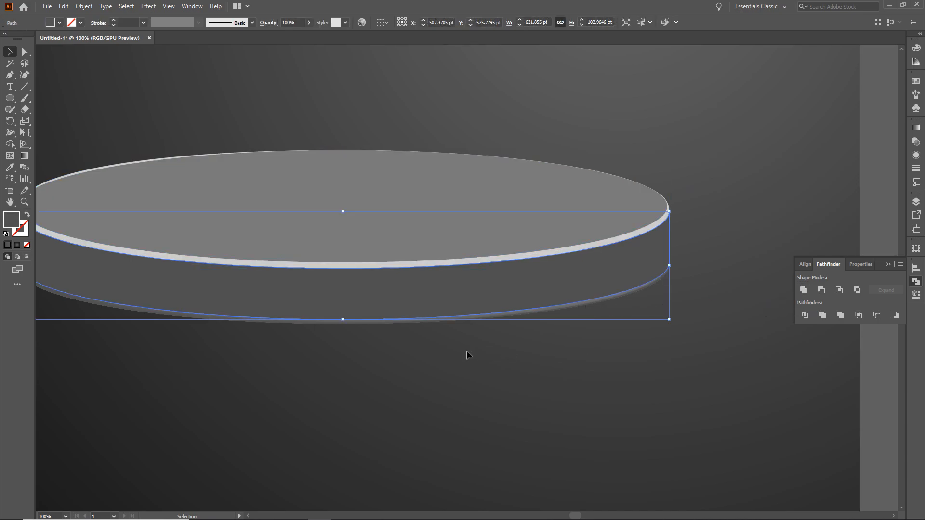
Step: Fill the disc's top face with the tan-and-brown striped gradient from the Neutrals gradient swatch library
scroll(452, 350, "down", 1)
left_click(389, 268)
scroll(386, 268, "down", 2)
left_click(59, 23)
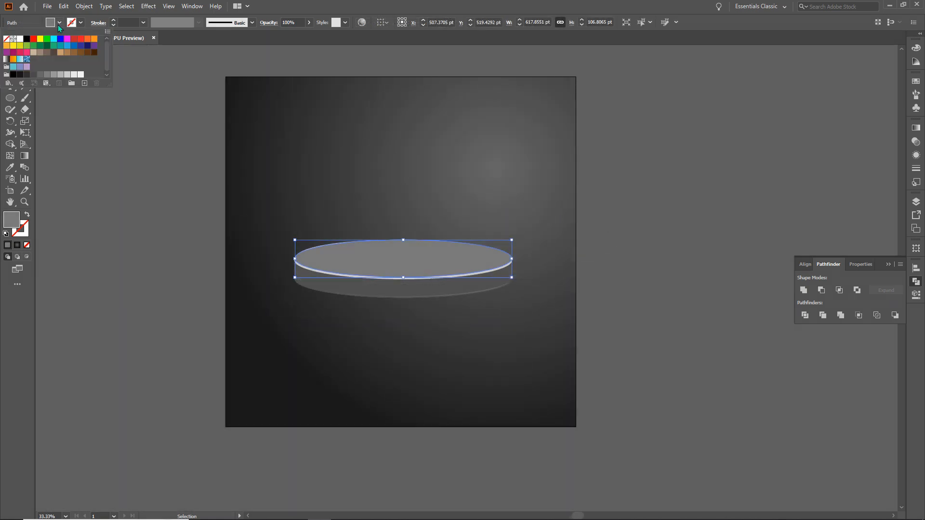
left_click(7, 84)
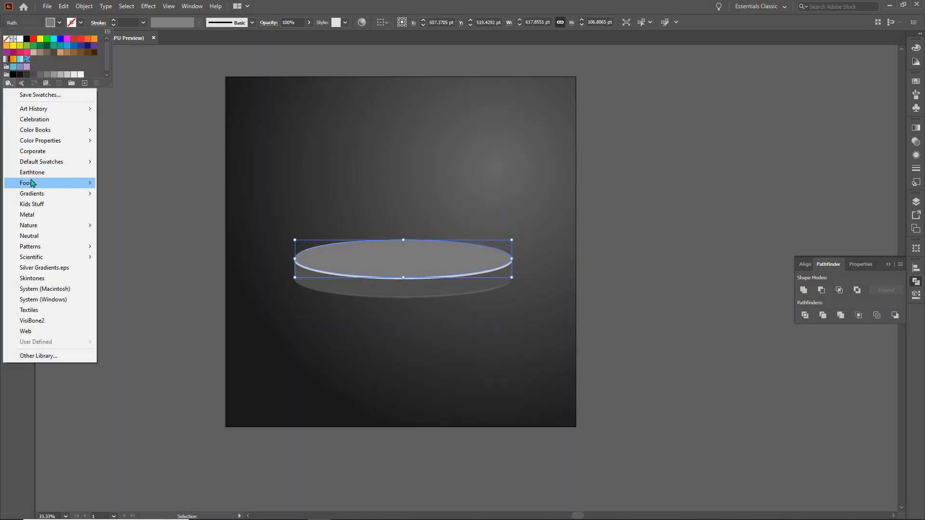
mouse_move(99, 198)
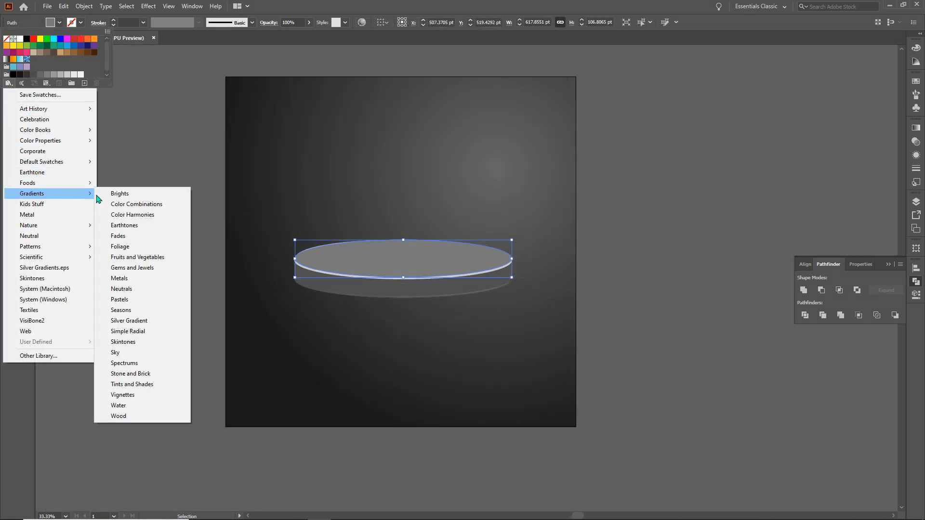
left_click(144, 279)
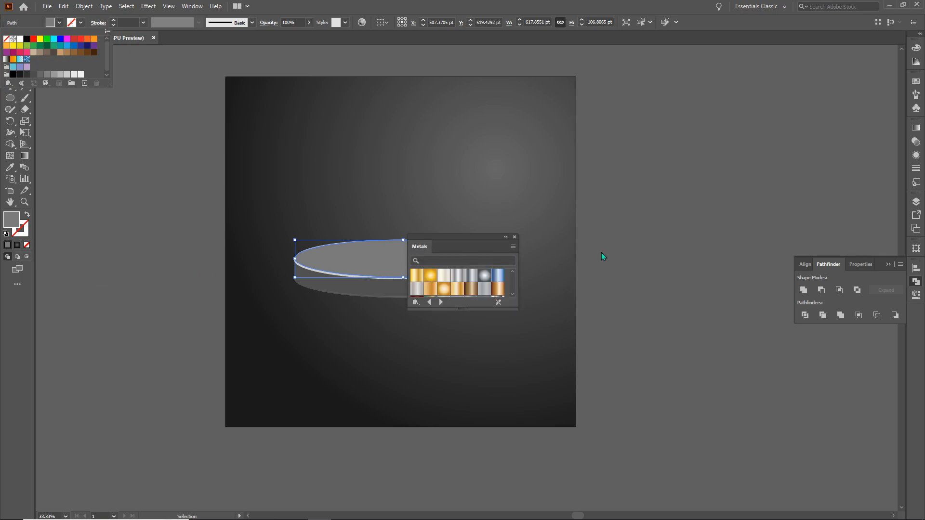
left_click_drag(516, 237, 705, 217)
left_click(629, 338)
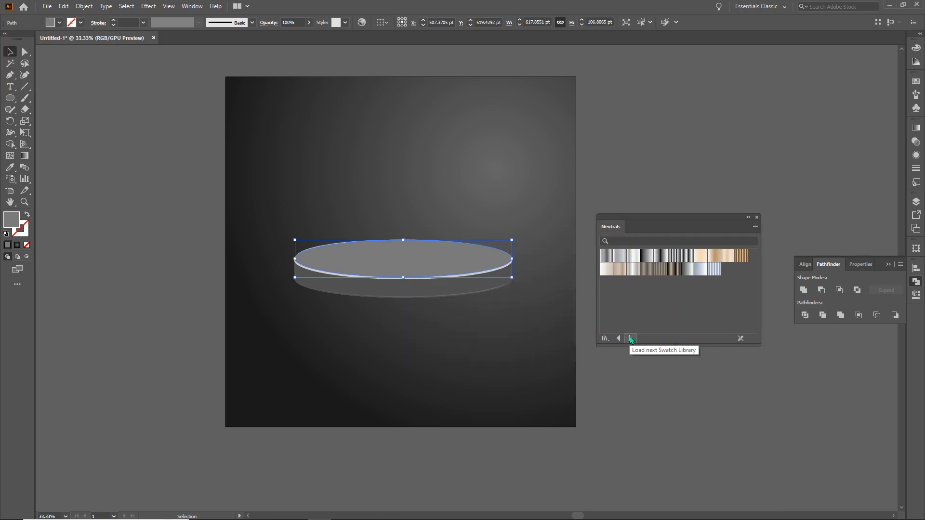
left_click(740, 257)
Step: Reduce the top face's gradient to six color stops and respace them, placing the fifth at about 84.5%
left_click(915, 128)
left_click_drag(830, 214, 849, 237)
left_click_drag(858, 214, 858, 236)
left_click_drag(821, 214, 850, 215)
left_click_drag(832, 215, 812, 215)
left_click_drag(850, 214, 855, 214)
left_click_drag(868, 214, 872, 215)
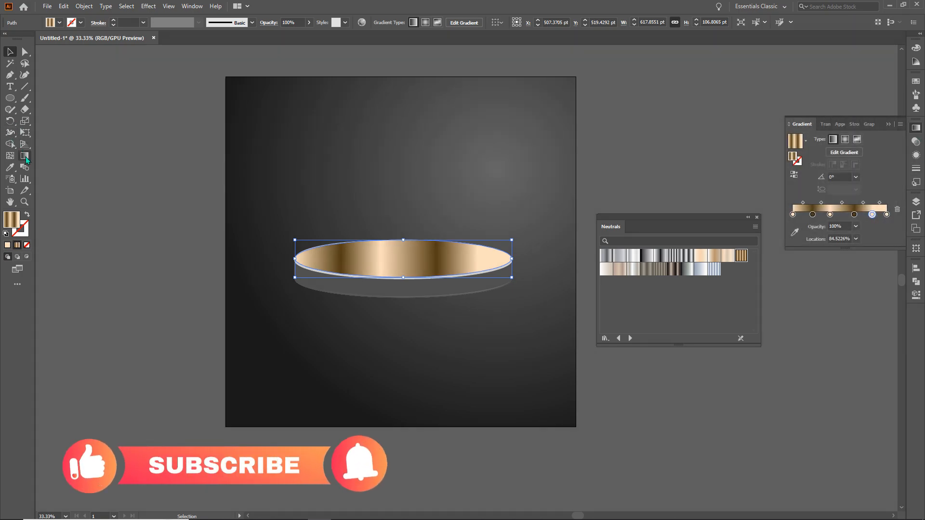
Step: Redraw the top face's gradient vertically at -90°, extending well beyond the face above and below
key("g")
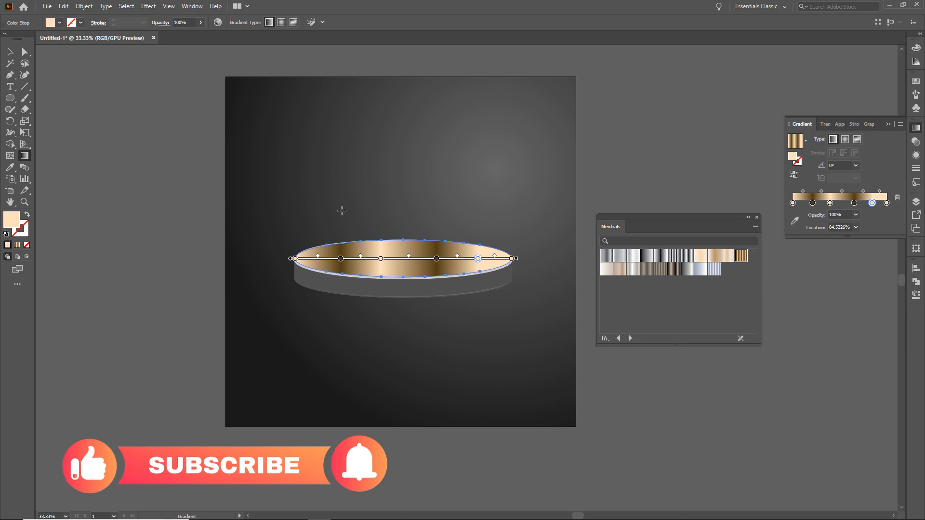
left_click_drag(403, 110, 406, 351)
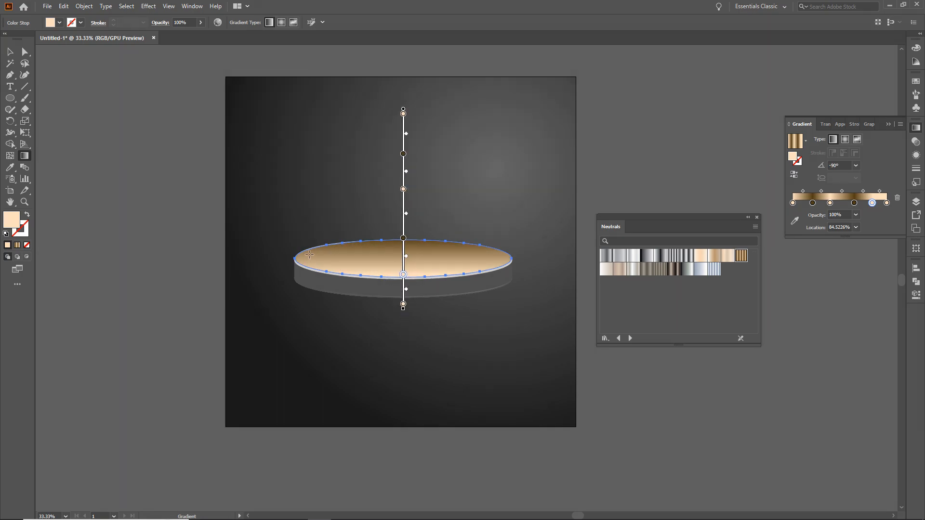
left_click(7, 53)
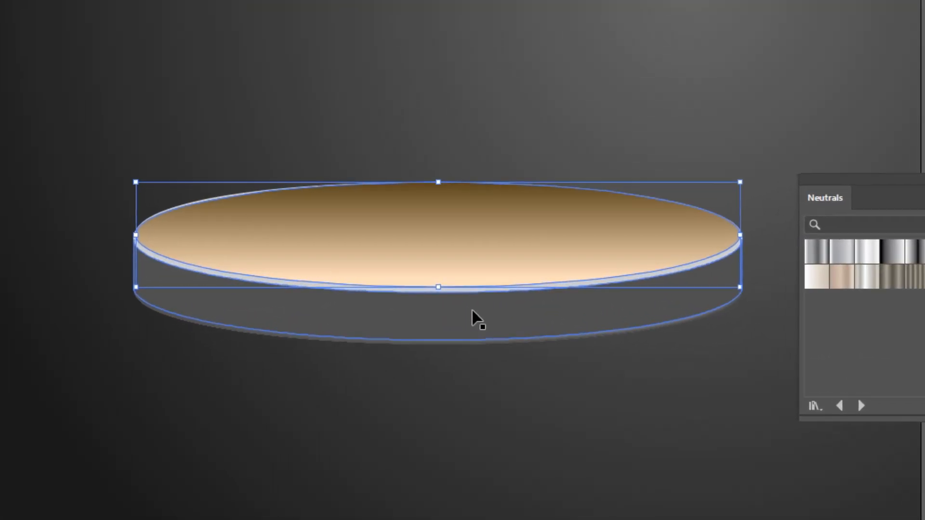
Step: Apply the top face's gold gradient to the disc's side band with the Eyedropper
left_click(416, 286)
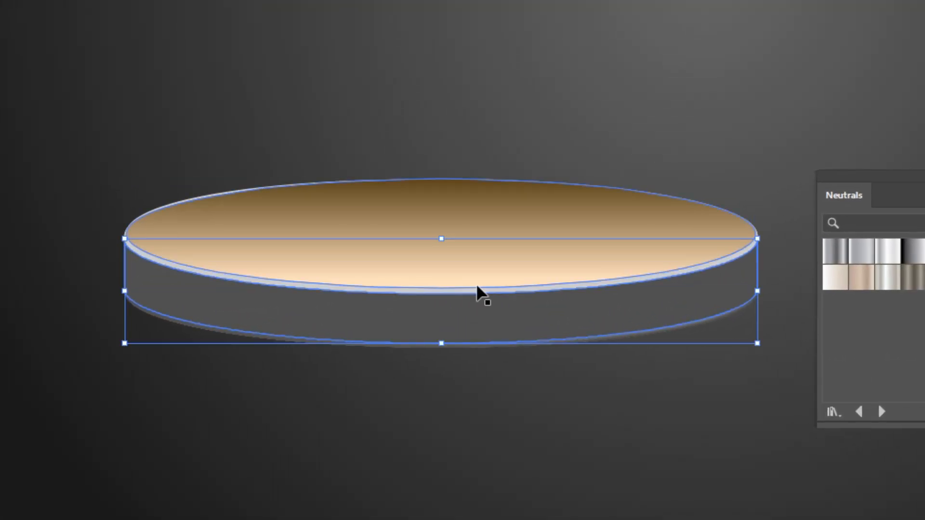
key("i")
left_click(453, 215)
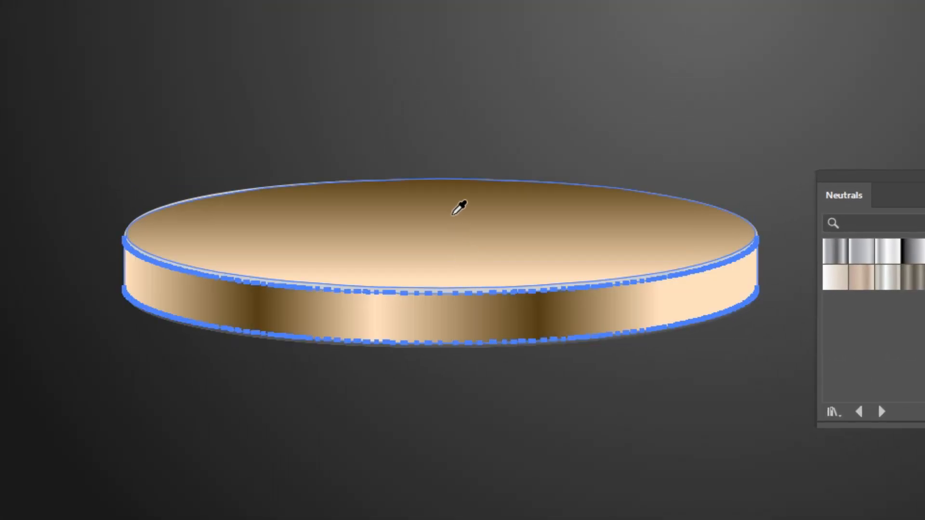
Step: Redraw the side band's gradient on a slight downward diagonal that extends past both ends of the disc
scroll(453, 215, "down", 1)
key("g")
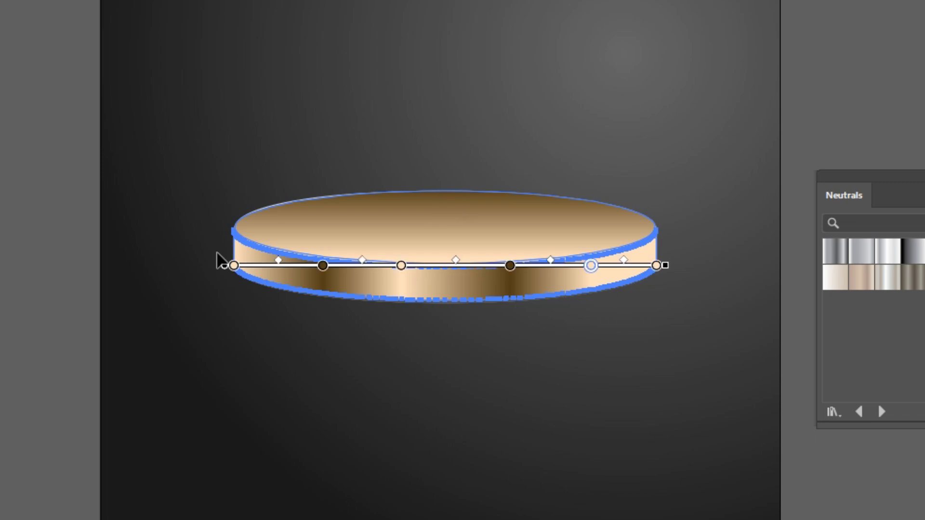
left_click_drag(198, 157, 694, 395)
mouse_move(159, 221)
left_mouse_down()
mouse_move(694, 343)
mouse_move(796, 321)
left_mouse_up()
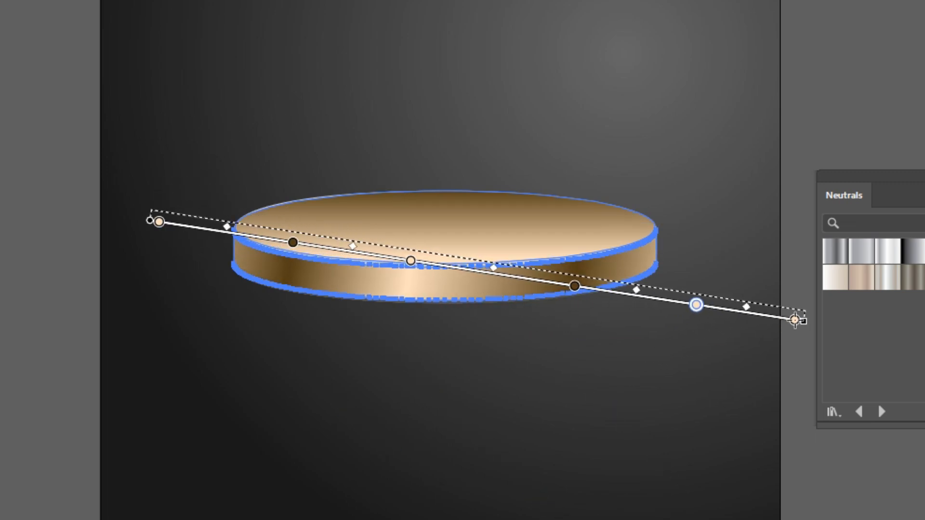
left_click(448, 131, "ctrl")
Step: Apply the same gold gradient to the disc's rim with the Eyedropper
scroll(464, 356, "up", 1)
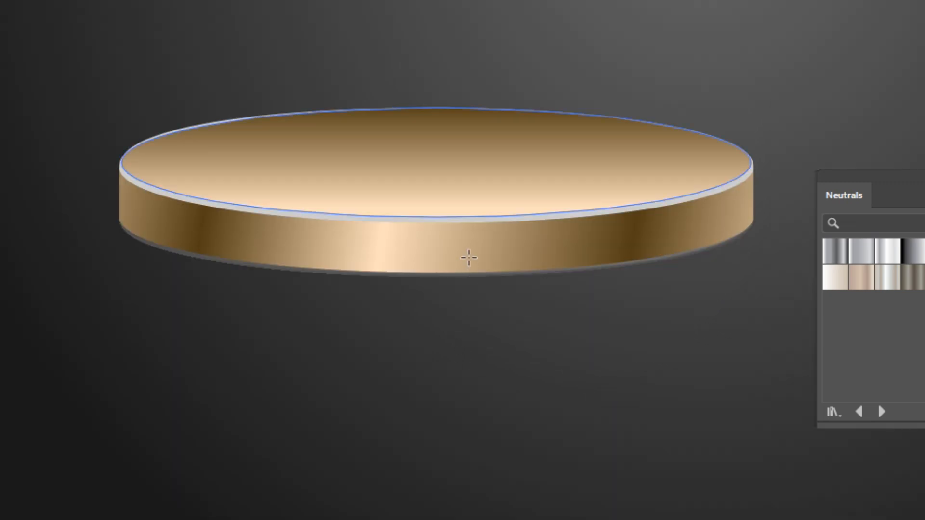
left_click(470, 224, "ctrl")
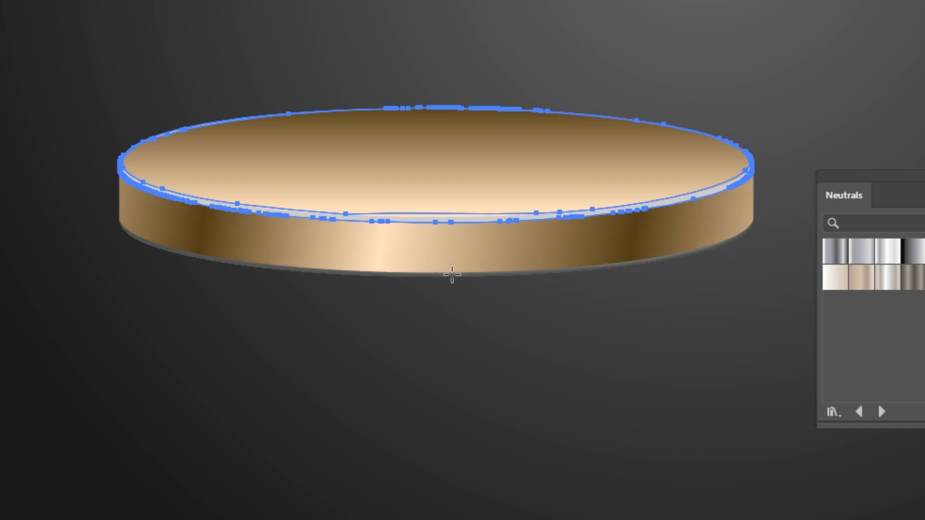
key("v")
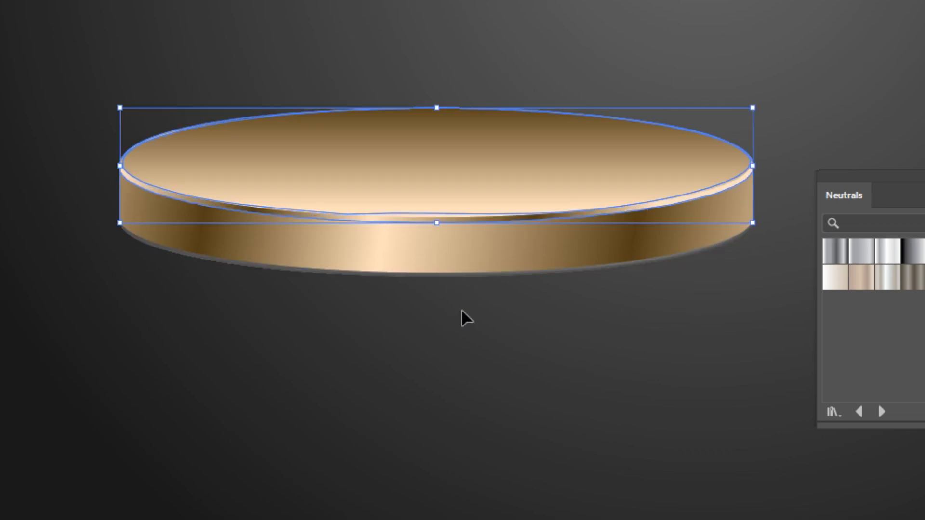
left_click(462, 308)
Step: Redraw the rim's gradient almost horizontally across the disc at an angle of about 1°
key("i")
scroll(464, 262, "up", 1)
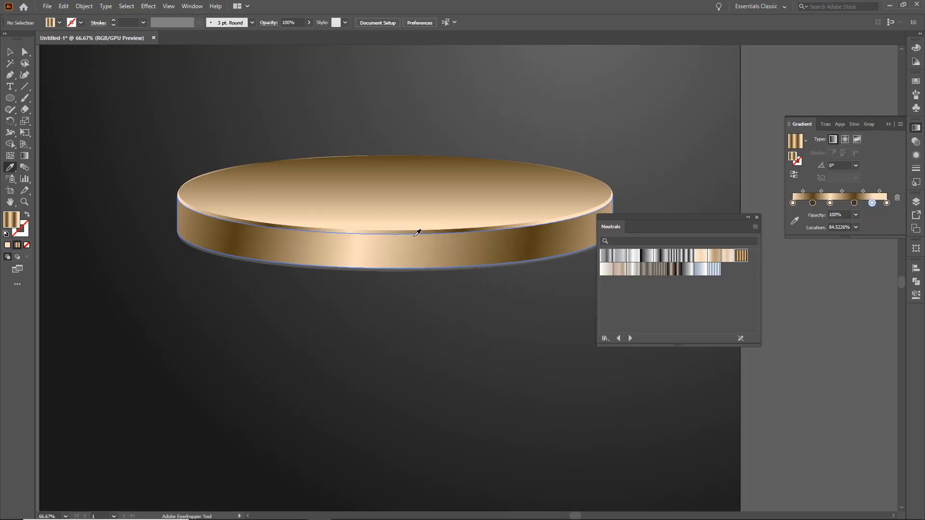
left_click(417, 233, "ctrl")
key("g")
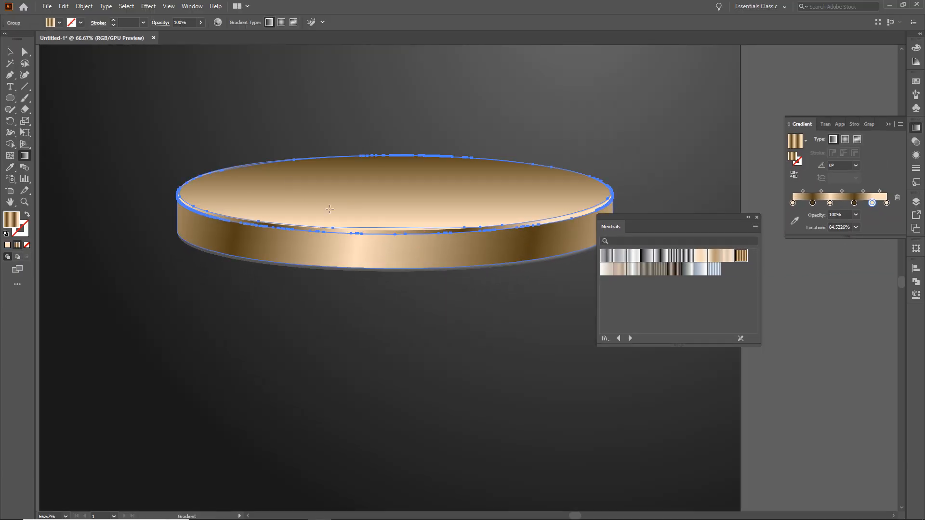
left_click_drag(683, 201, 720, 199)
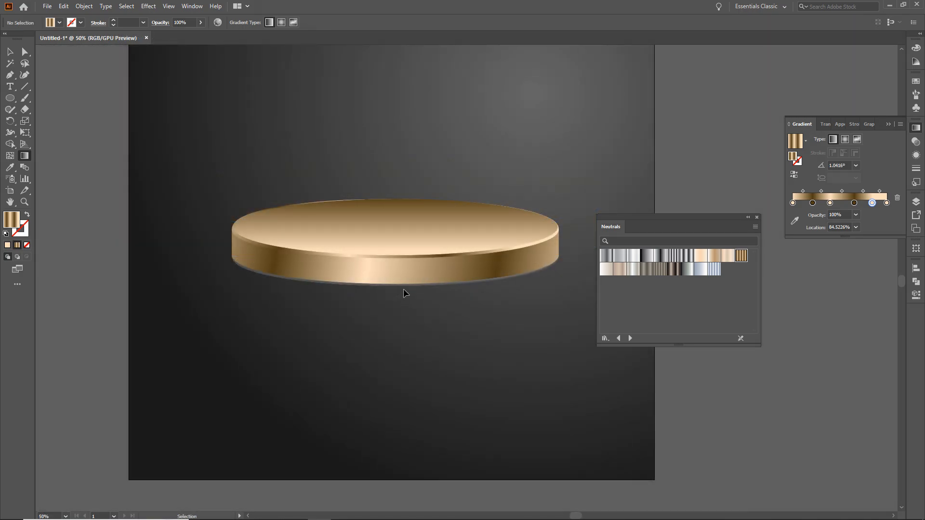
Step: Give the disc's thin bottom edge the gold gradient and redraw it nearly horizontally at about 1.3°
left_click(404, 288, "ctrl")
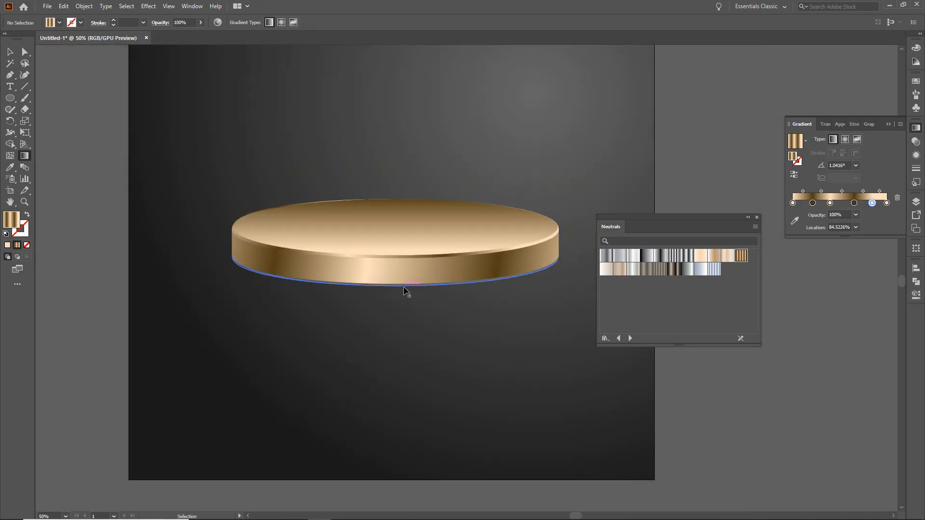
left_click(420, 250)
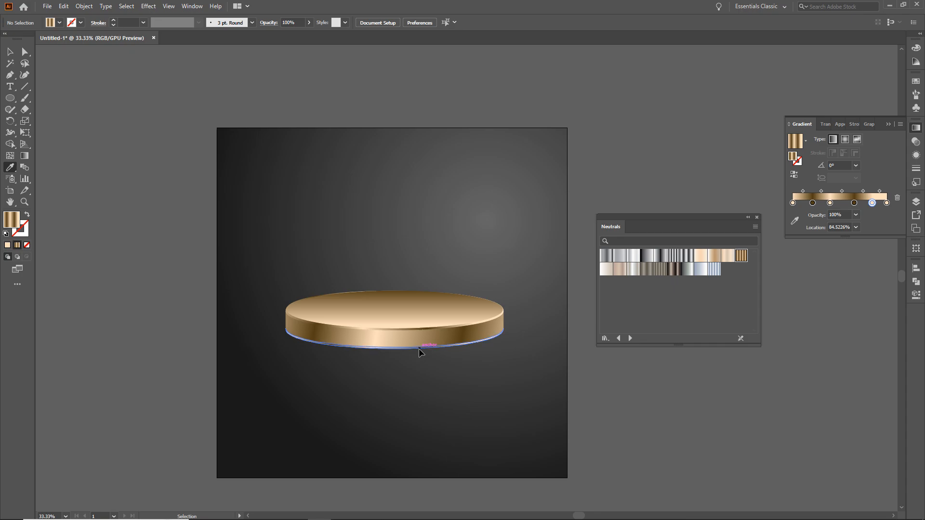
key("g")
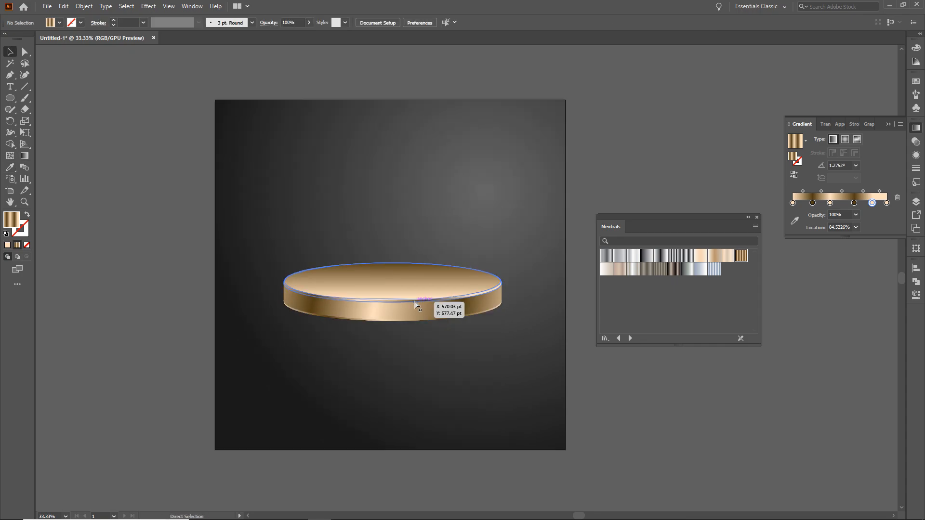
left_click(395, 365)
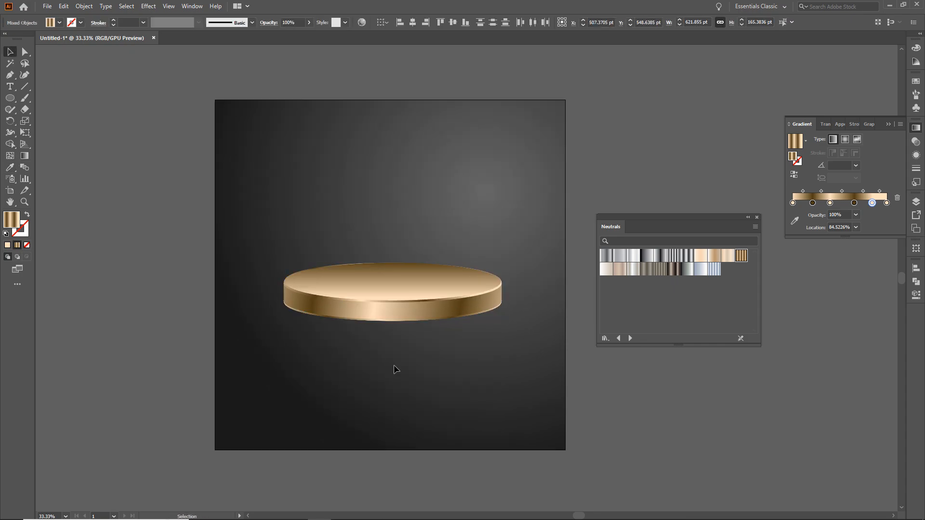
Step: Copy the disc's top face, paste it in front and set the copy's blend mode to Screen
left_click(394, 286)
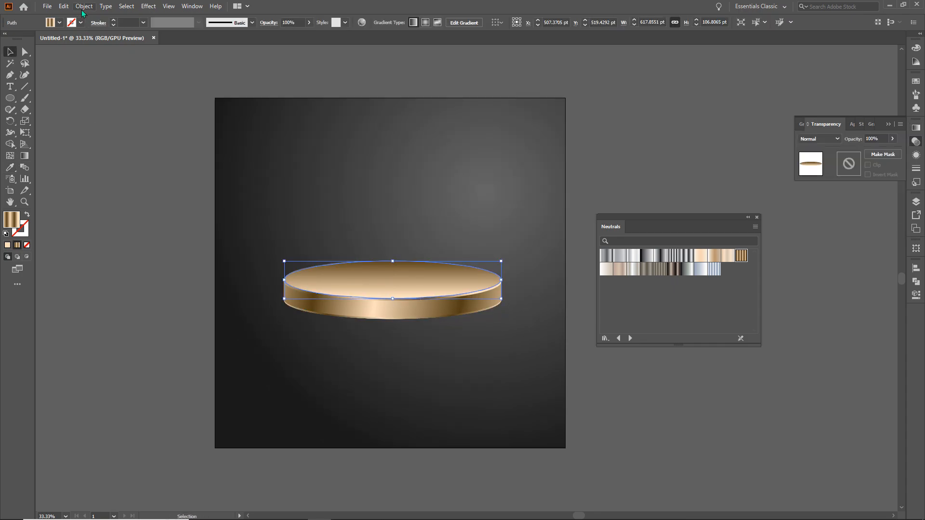
left_click(84, 6)
mouse_move(65, 6)
left_click(79, 52)
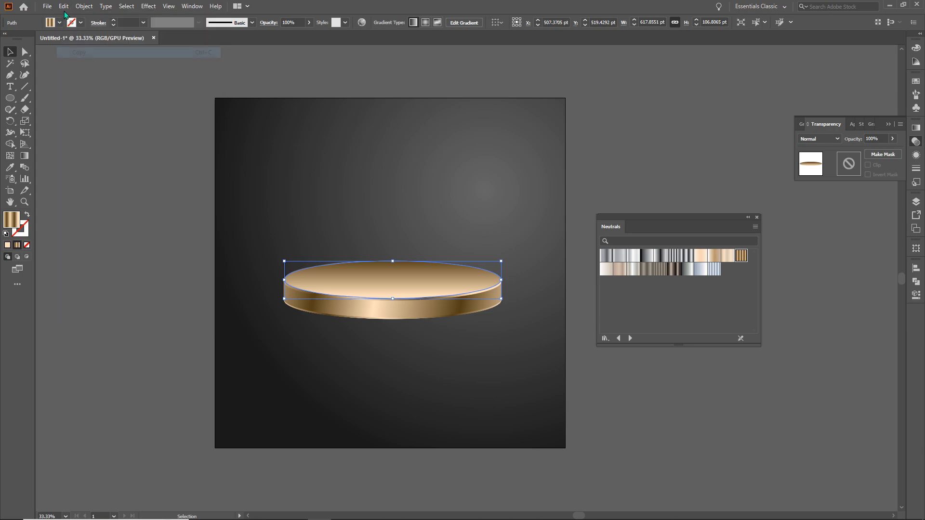
left_click(63, 7)
left_click(74, 77)
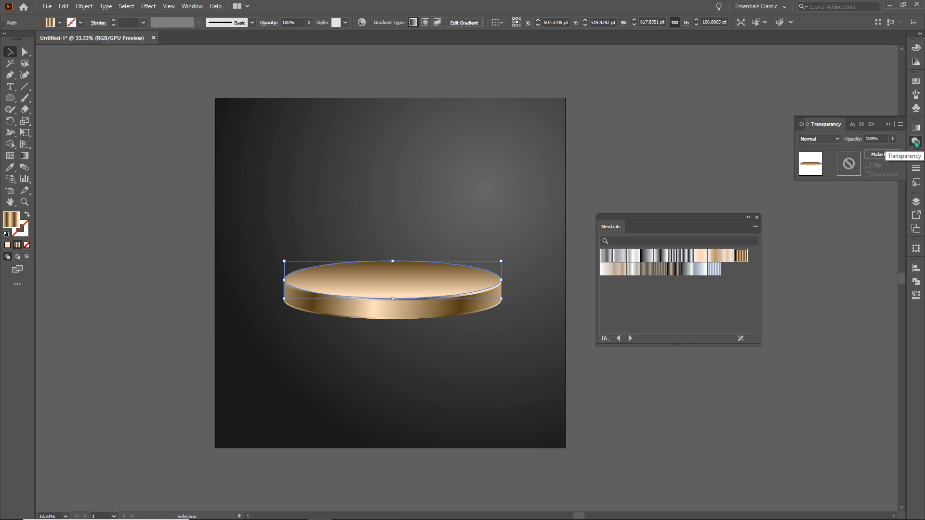
left_click(819, 139)
left_click(817, 208)
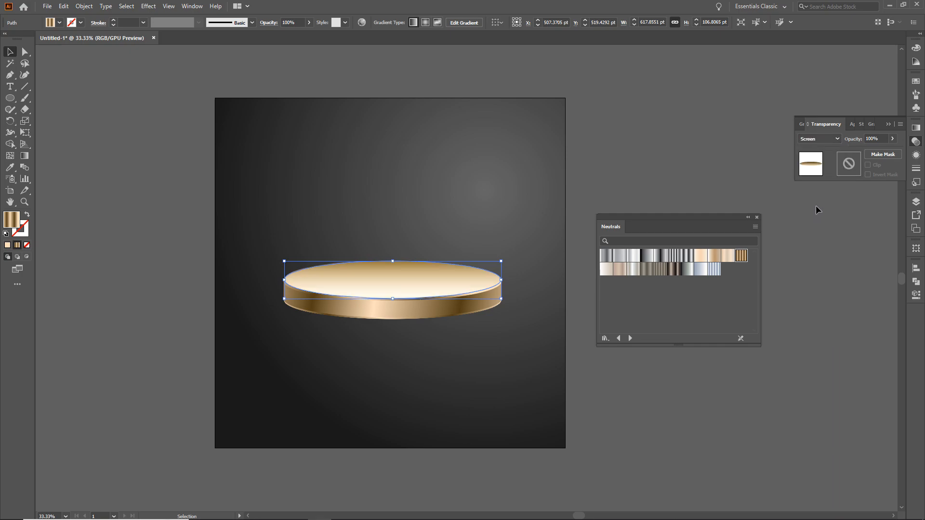
Step: Redraw the gradient of the top-face copy diagonally and set its opacity to 81%
left_click(915, 127)
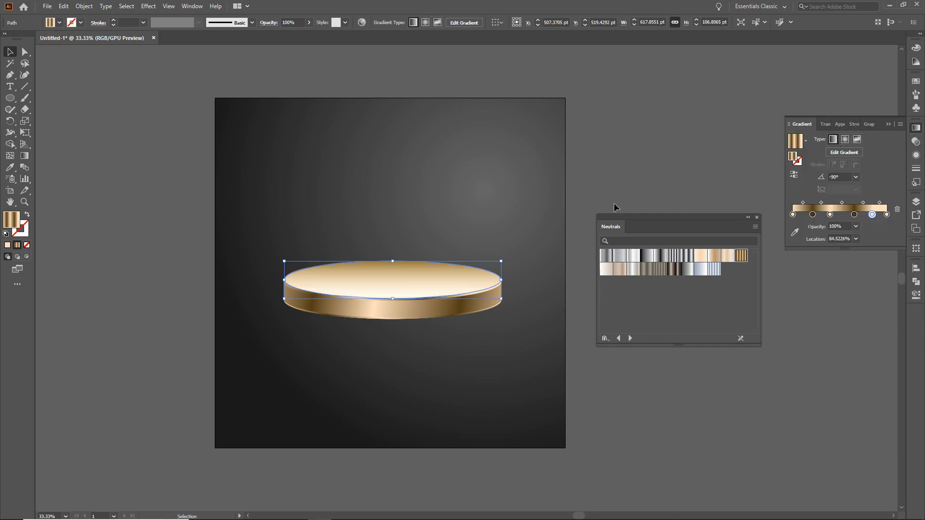
left_click(25, 156)
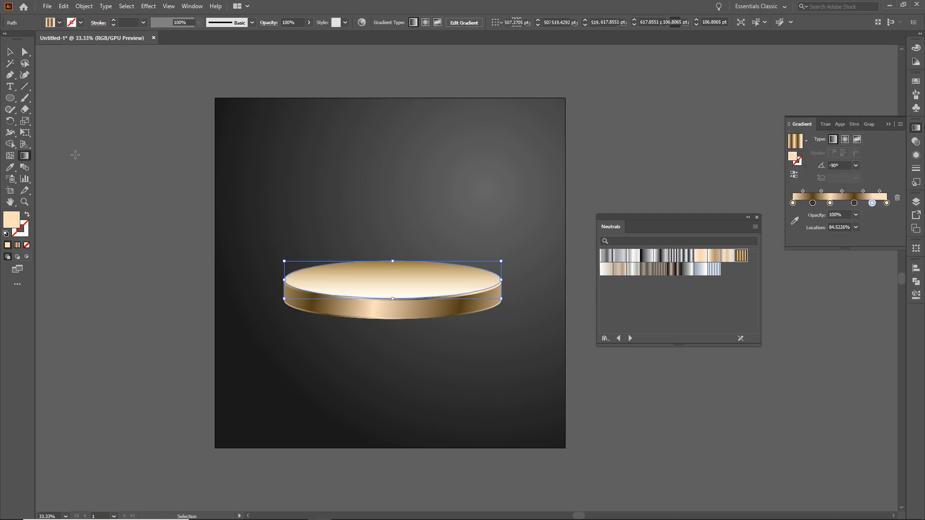
left_click_drag(400, 309, 421, 331)
Step: Select all the parts of the gold disc and group them
left_click_drag(274, 223, 475, 339)
left_click_drag(475, 339, 524, 346)
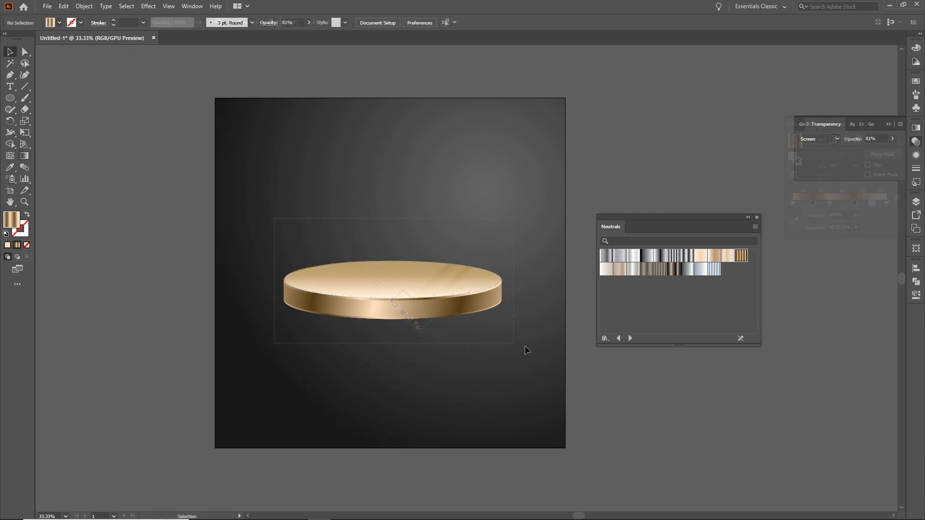
left_click_drag(524, 345, 526, 346)
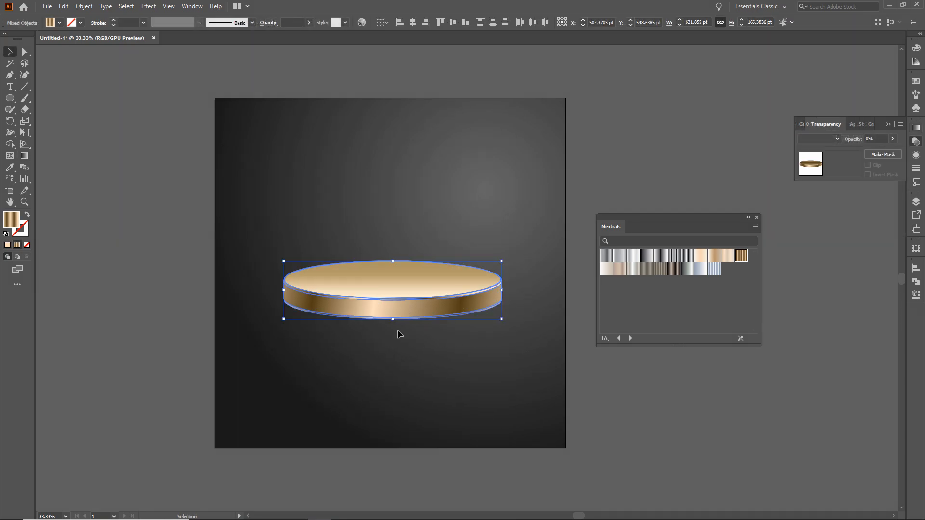
scroll(398, 329, "up", 1)
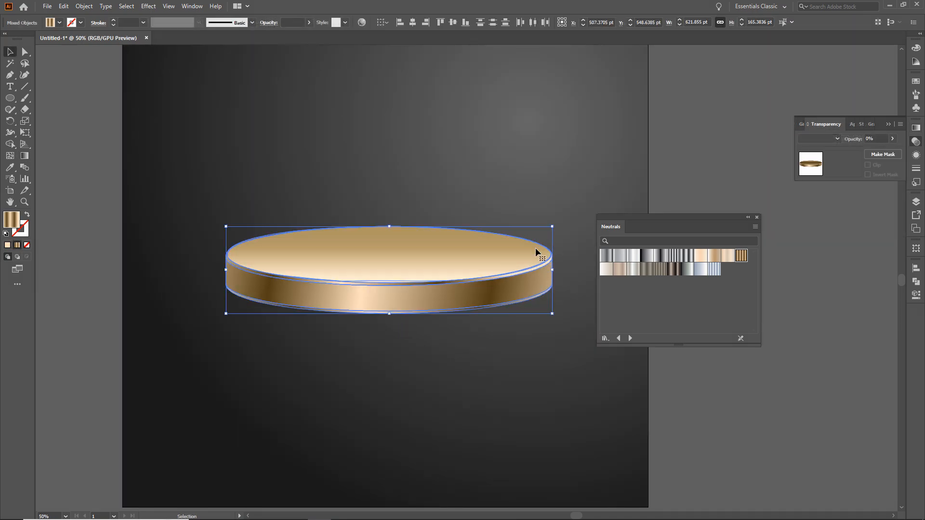
right_click(464, 267)
left_click(487, 341)
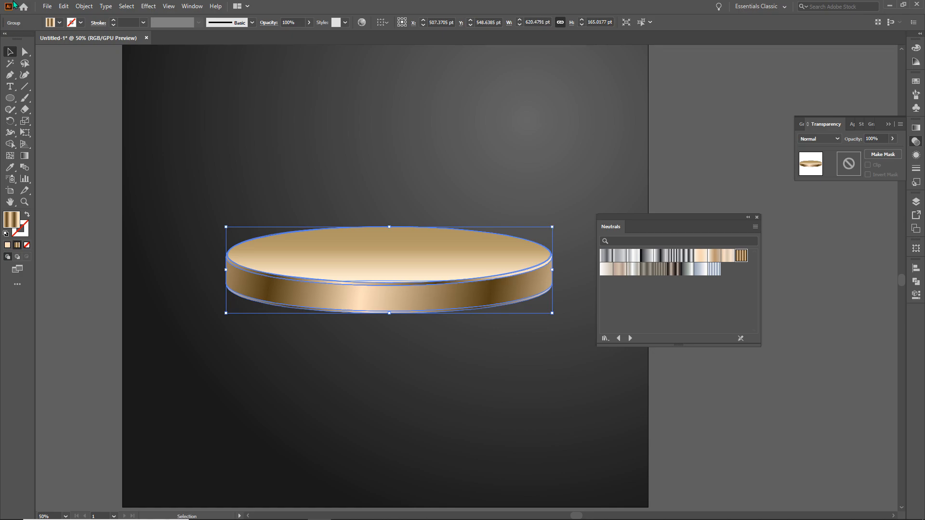
Step: Copy the gold disc group, paste it in front, scale it to about 452 by 120 pt and raise it onto the disc
left_click(64, 6)
left_click(68, 54)
left_click(63, 6)
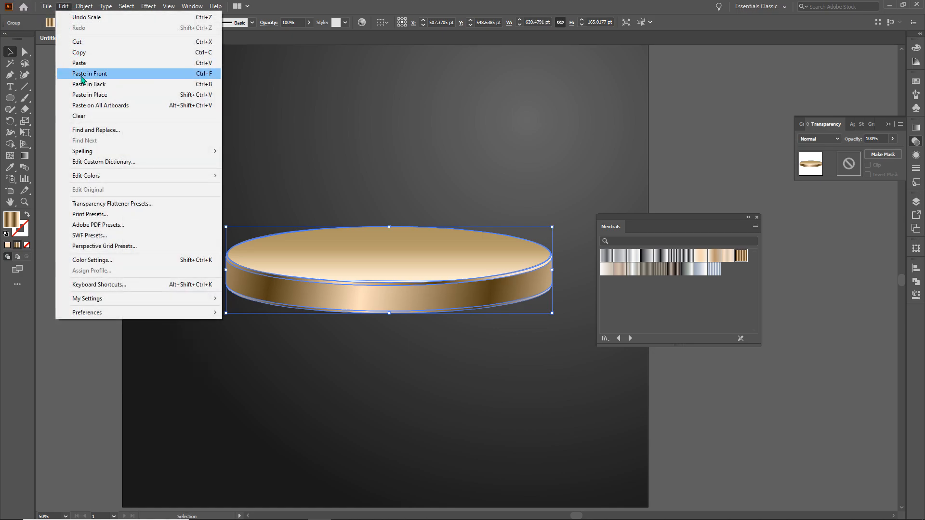
left_click(80, 73)
left_click_drag(548, 226, 508, 239)
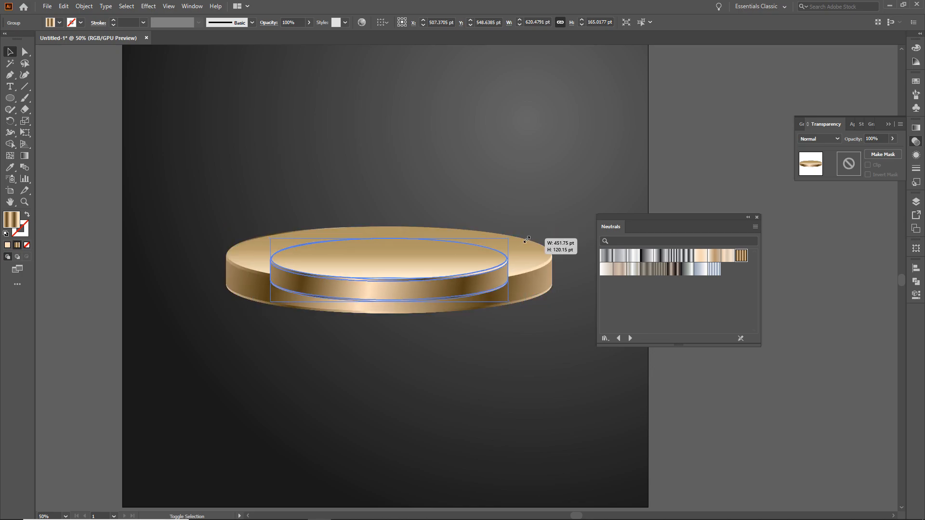
left_click_drag(438, 270, 438, 236)
key("ctrl+equal")
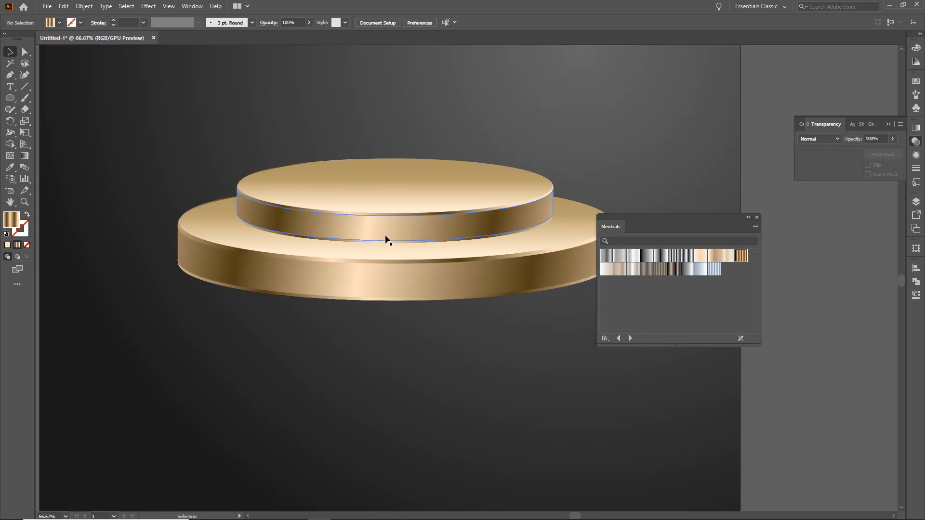
Step: Paste a copy of the smaller disc behind it, fill the copy with dark gray and nudge it slightly downward
left_click(64, 7)
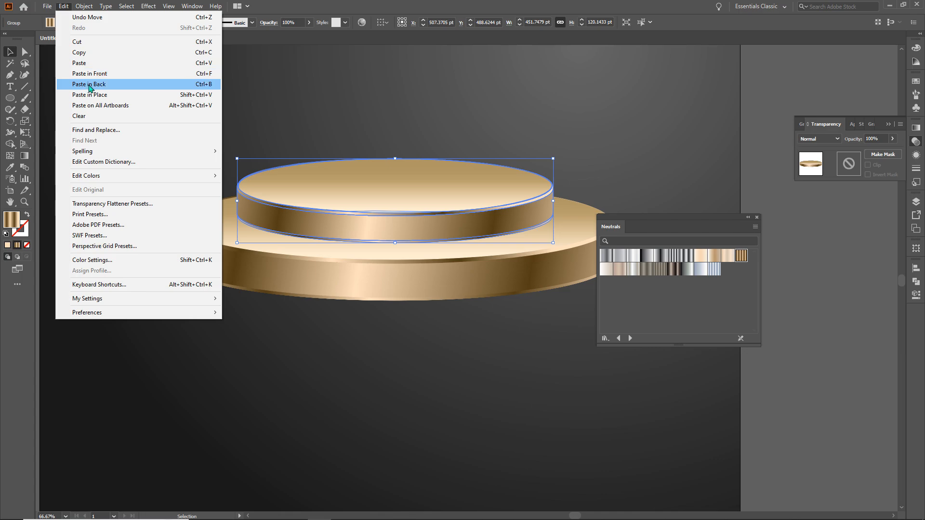
left_click(115, 86)
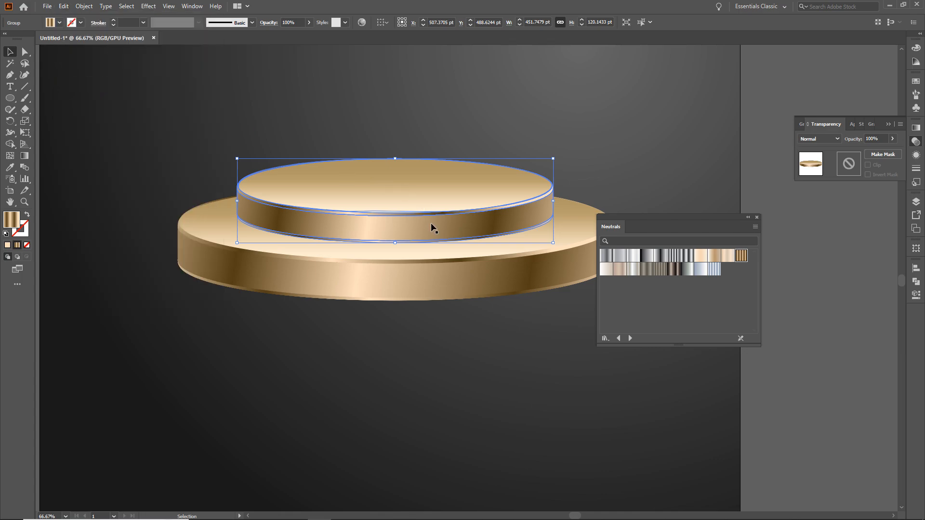
left_click(59, 23)
left_click(26, 75)
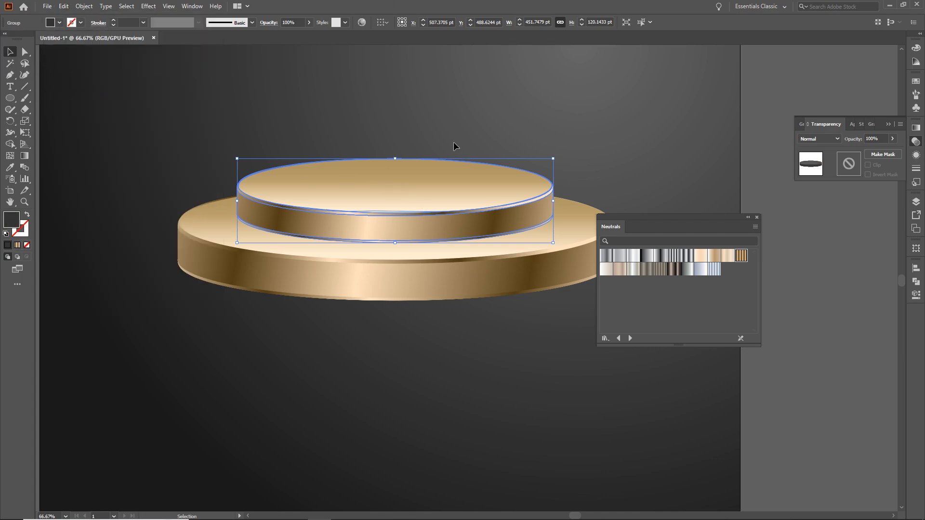
key("Down")
key("Down")
key("Down")
key("Down")
key("Down")
key("Down")
Step: Apply a Gaussian Blur to the dark copy to make a soft shadow under the smaller disc
left_click(145, 10)
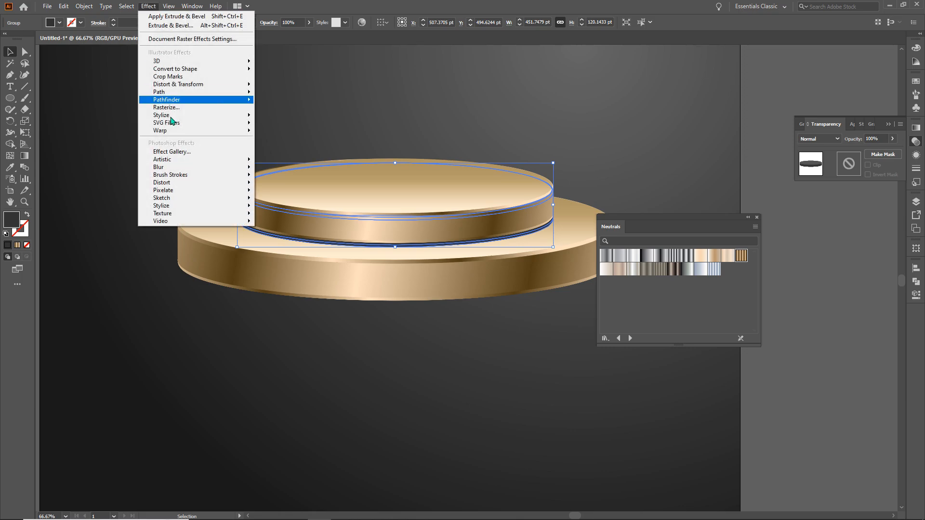
left_click(309, 168)
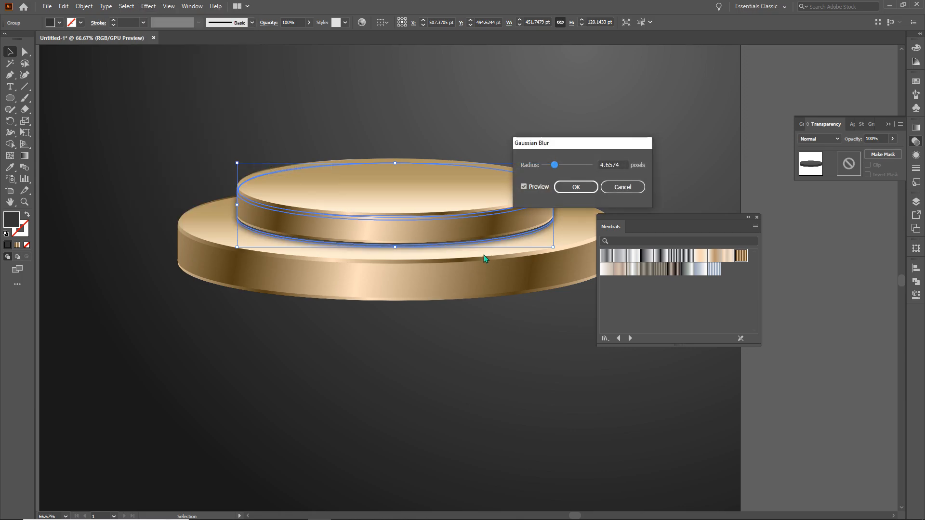
left_click_drag(555, 165, 557, 167)
left_click(574, 187)
left_click(427, 115)
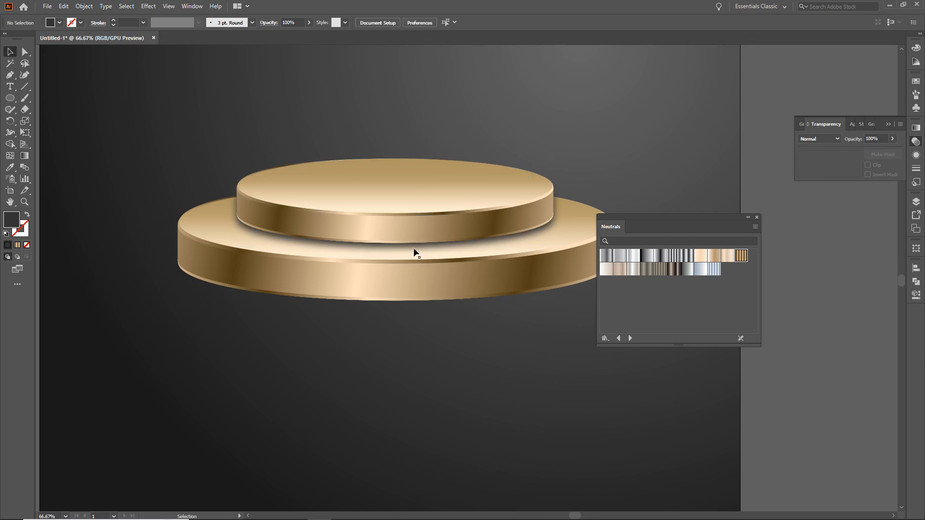
Step: Select the smaller disc together with its blurred shadow and group them
scroll(413, 265, "up", 1)
scroll(384, 410, "down", 1)
left_click(264, 283)
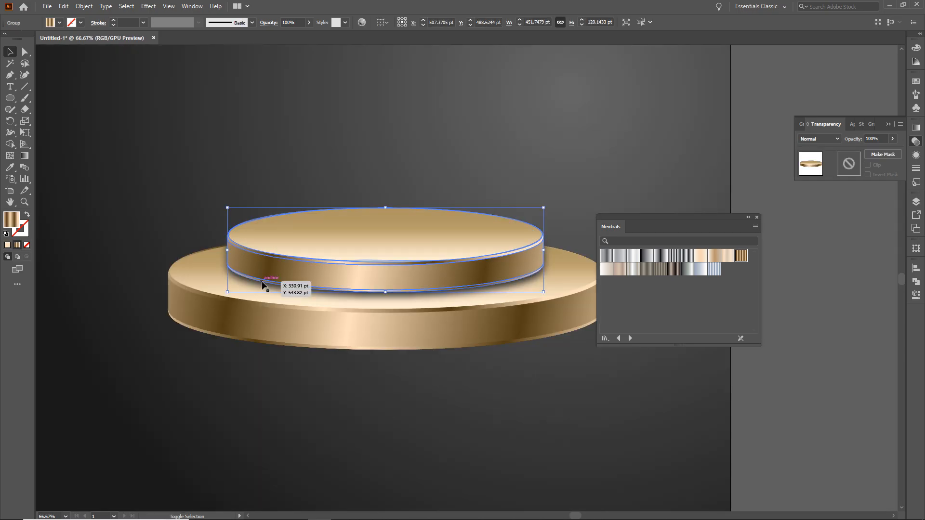
right_click(333, 243)
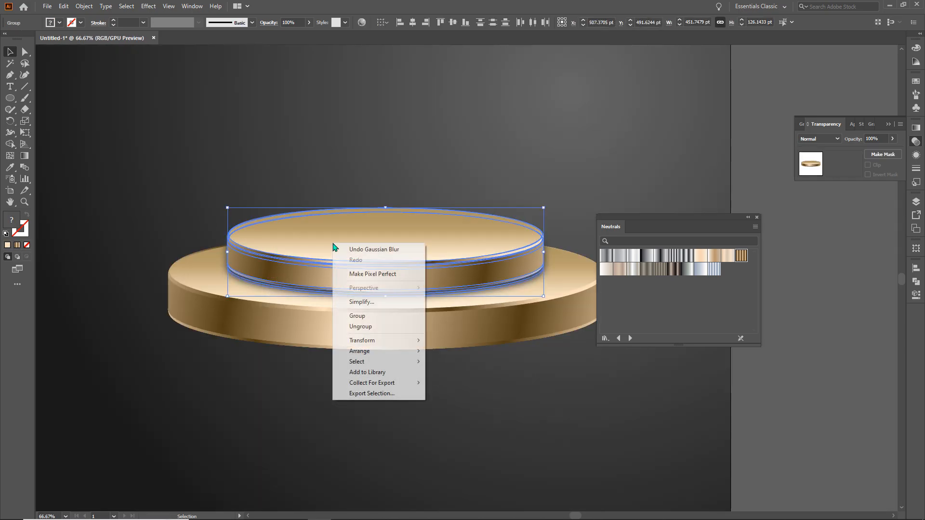
left_click(359, 316)
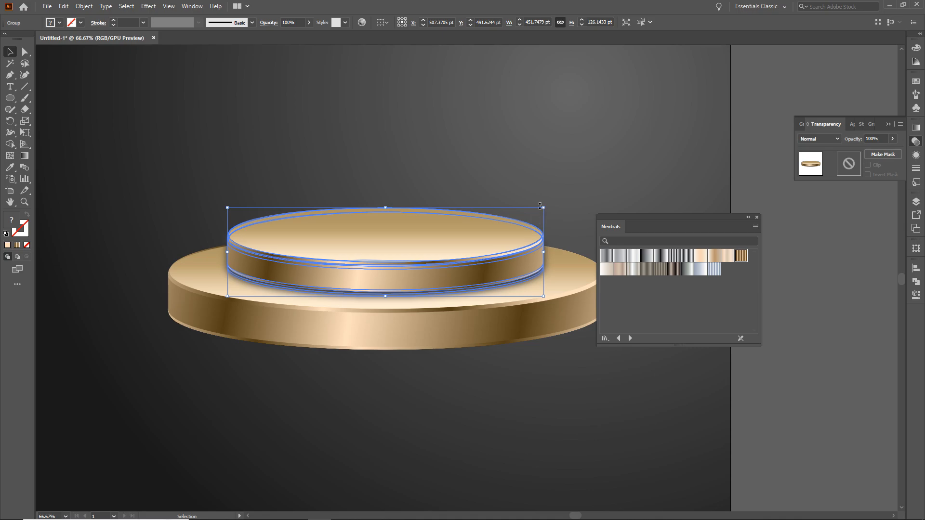
Step: Copy the smaller disc group, paste it in front, scale it to about 272 by 76 pt and raise it as a third tier
left_click(63, 7)
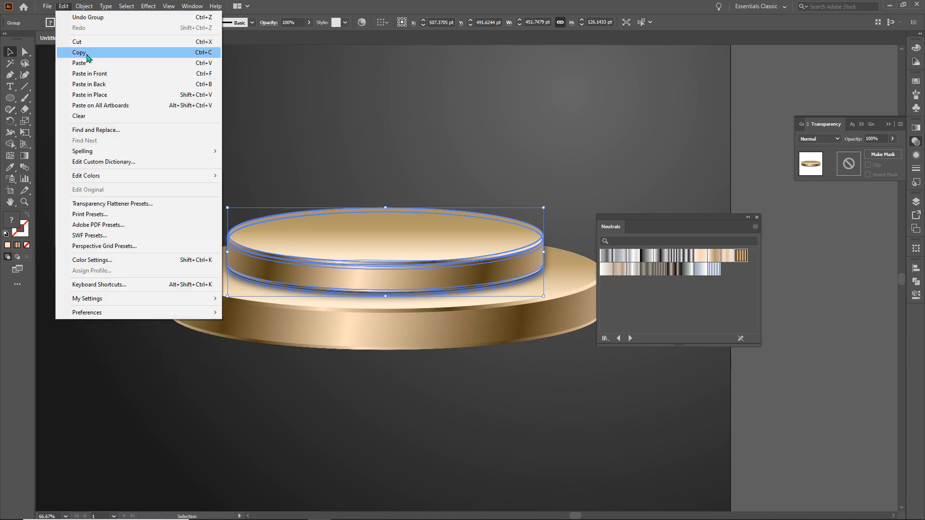
left_click(70, 53)
left_click(63, 7)
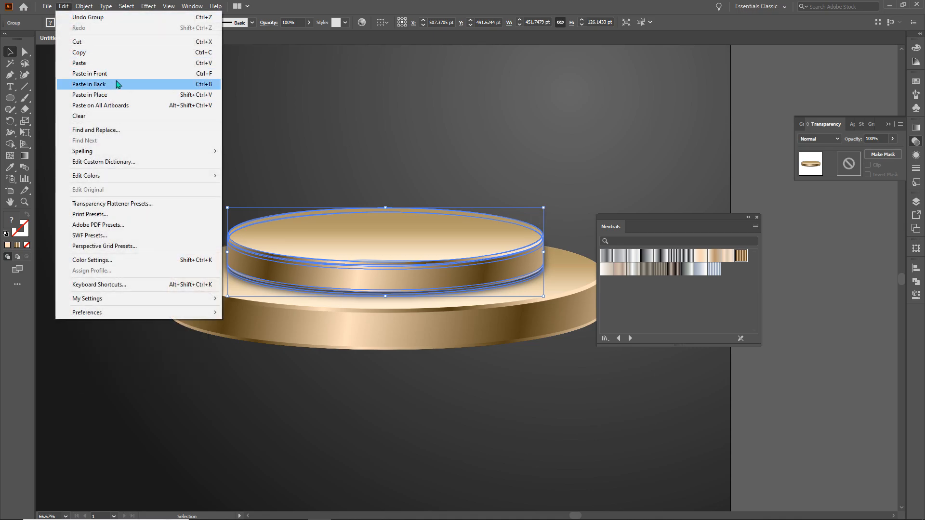
left_click(147, 73)
left_click_drag(543, 208, 483, 224)
left_click_drag(405, 257, 408, 230)
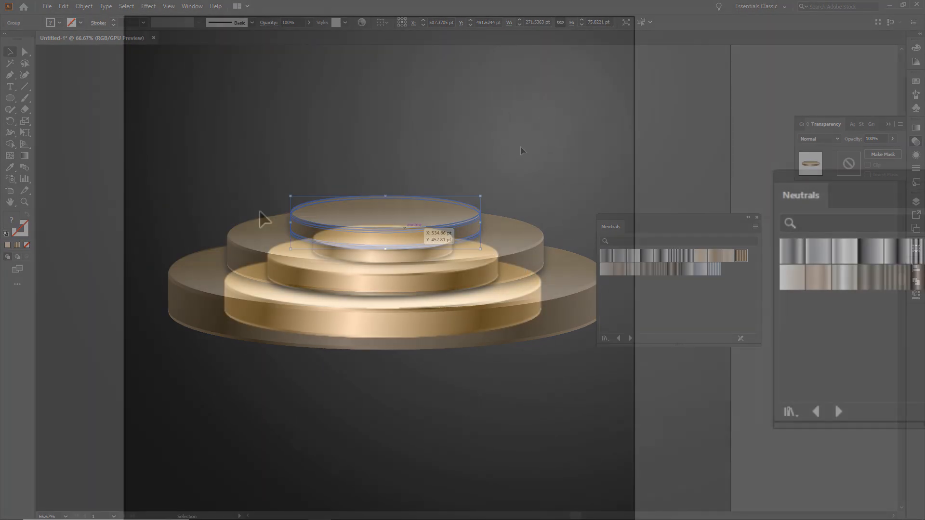
Step: Select all three tiers of the podium and group them
left_click_drag(223, 189, 555, 365)
right_click(375, 251)
left_click(420, 393)
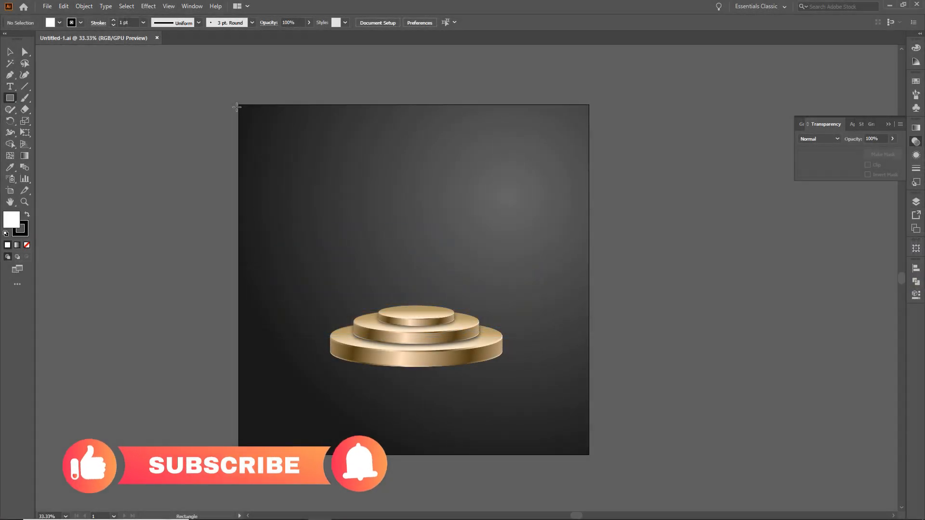
Step: Draw a 1000 by 1000 pt rectangle without stroke over the artboard and open the Basic Graphics_Textures pattern library for its fill
left_click(80, 23)
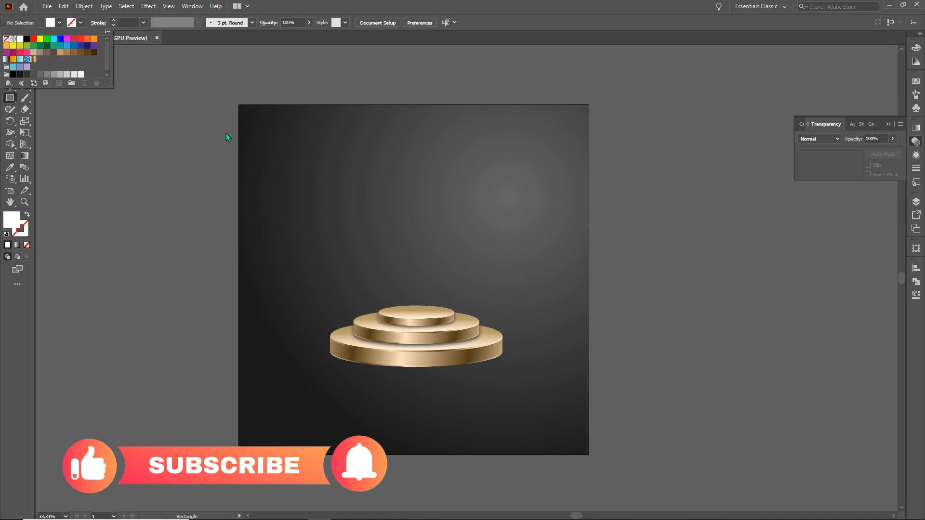
mouse_move(238, 105)
left_mouse_down()
mouse_move(389, 295)
mouse_move(589, 454)
left_mouse_up()
left_click(59, 22)
left_click(9, 83)
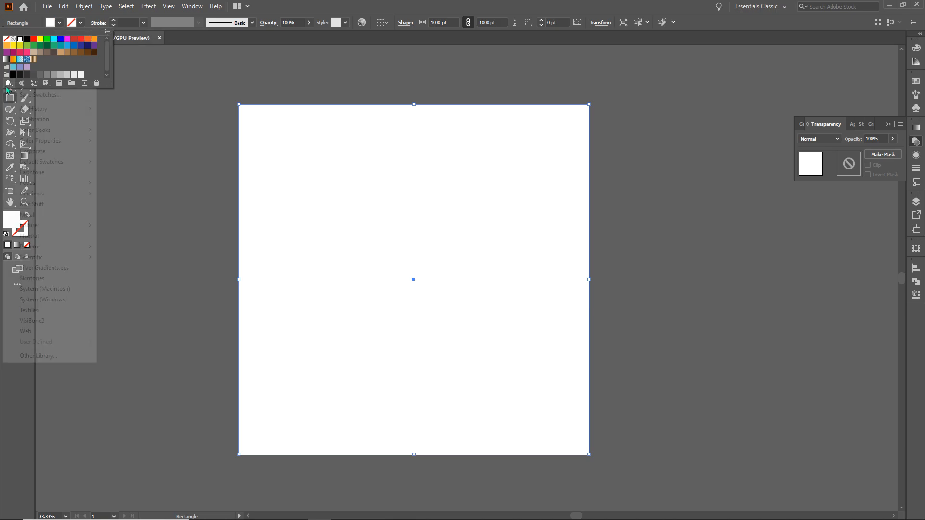
mouse_move(72, 247)
mouse_move(134, 250)
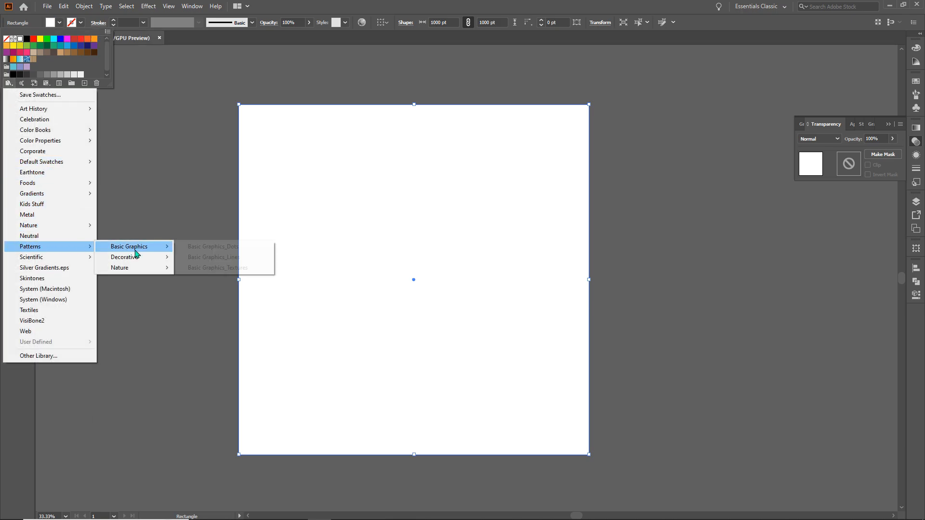
left_click(208, 268)
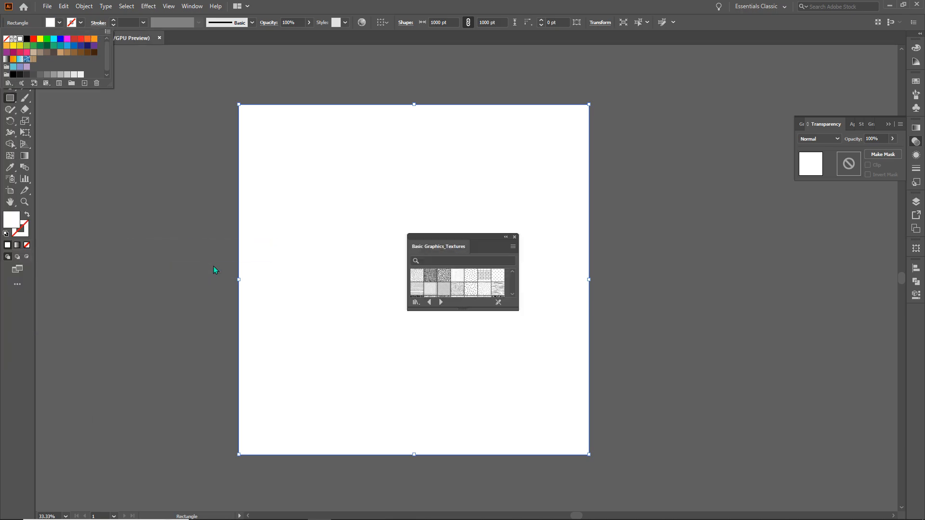
Step: Fill the rectangle with the ninth texture swatch in the first row of the library, close the library and deselect
left_click_drag(516, 310, 582, 382)
left_click_drag(533, 250, 829, 272)
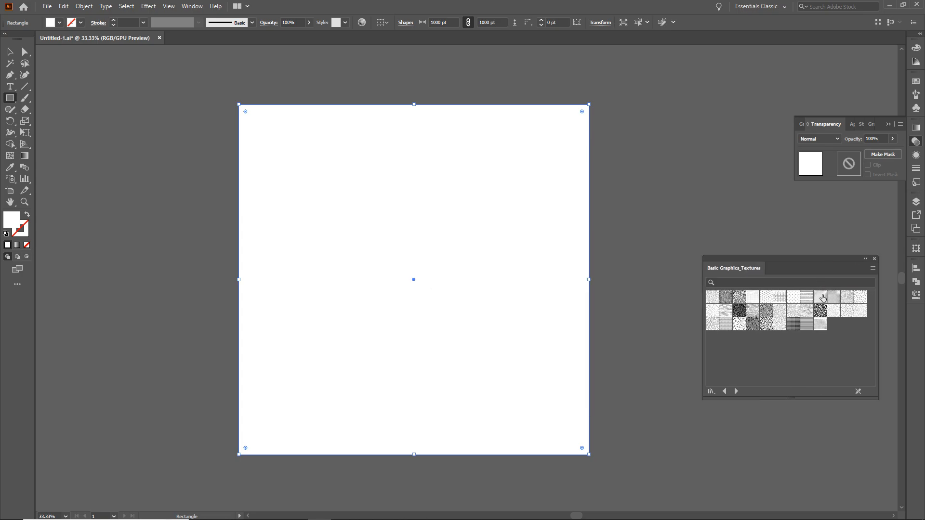
left_click(820, 296)
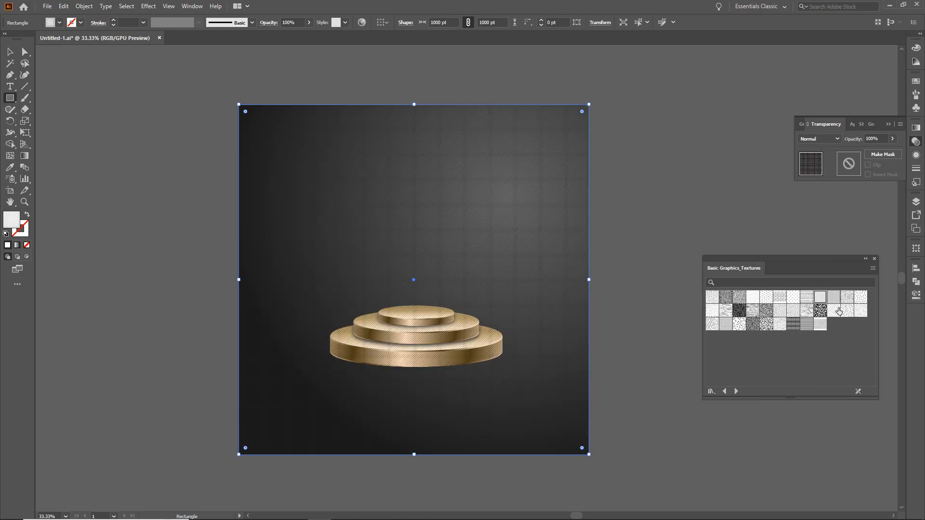
left_click(874, 259)
key("v")
left_click(644, 132)
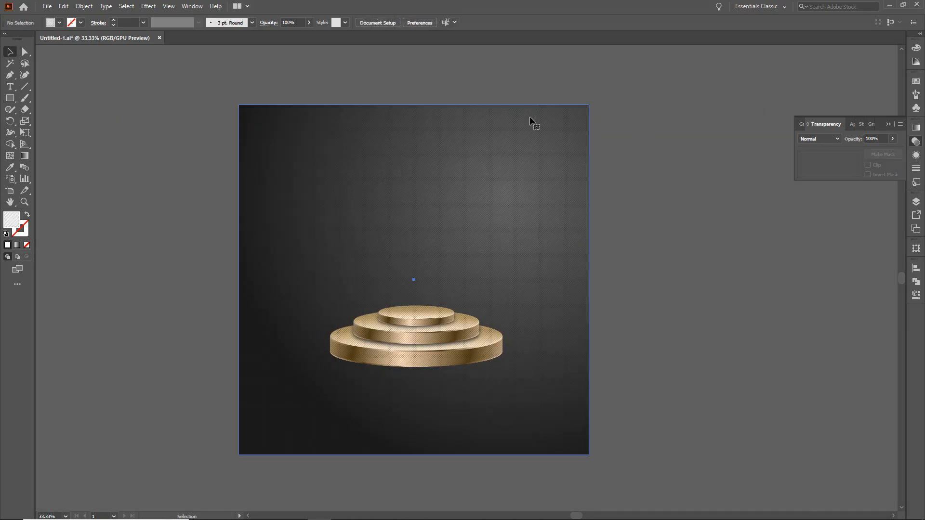
Step: Lock the textured rectangle that covers the artboard
left_click(530, 117)
left_click(84, 5)
mouse_move(99, 75)
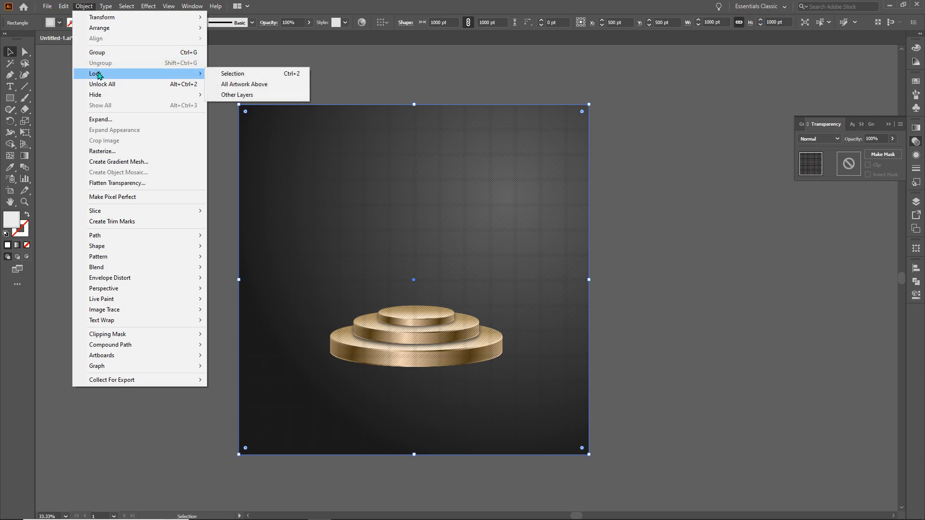
left_click(255, 75)
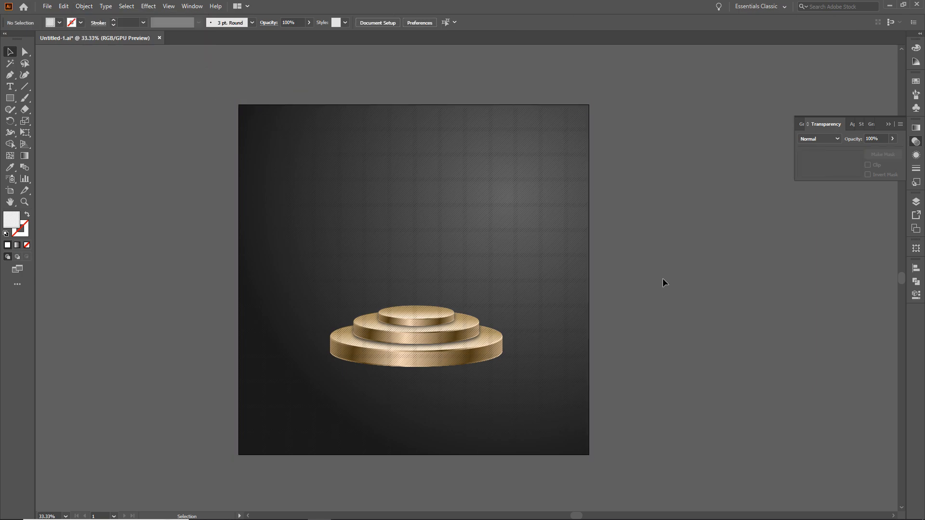
Step: Bring the grouped podium to the front, above the texture overlay
left_click(423, 316)
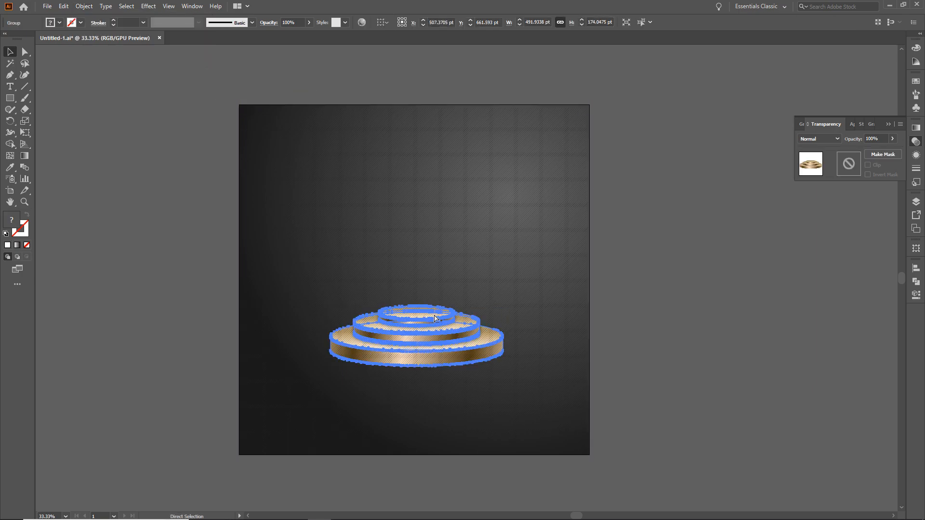
right_click(435, 317)
mouse_move(486, 434)
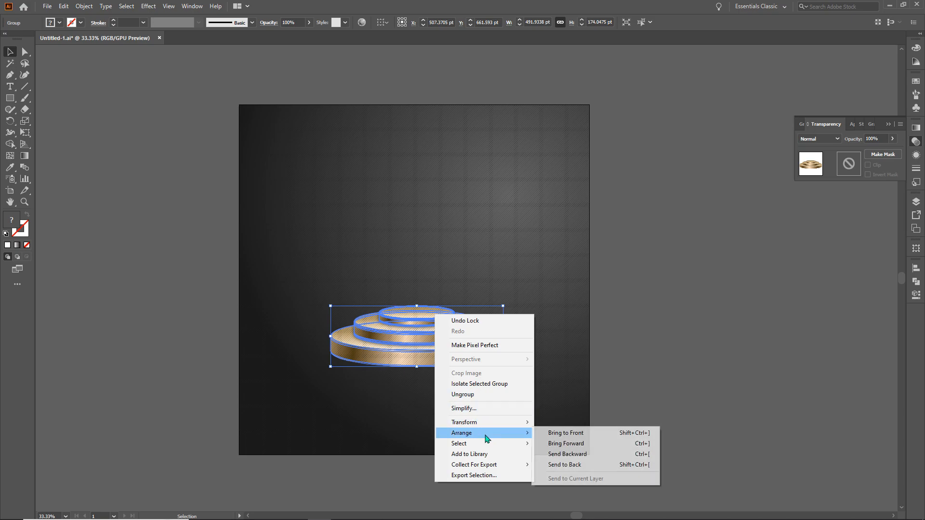
left_click(559, 435)
left_click(647, 312)
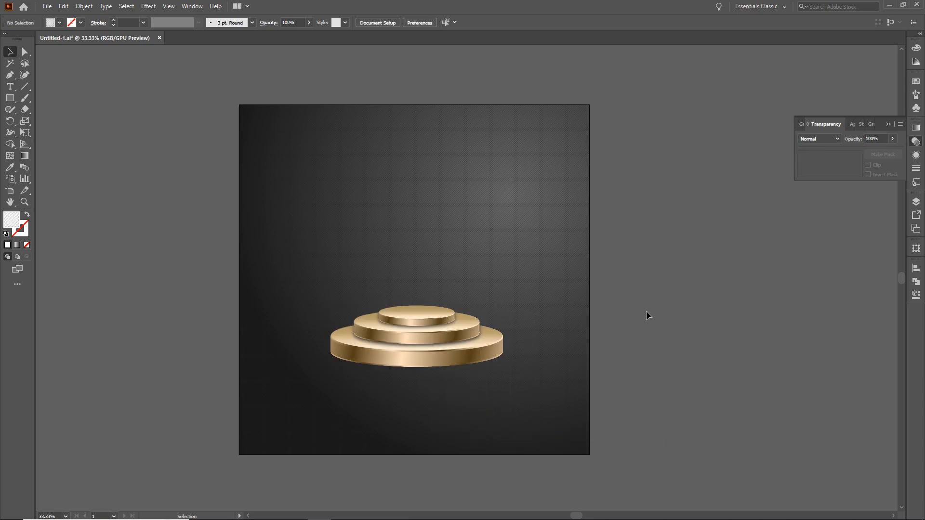
left_click_drag(488, 207, 473, 195)
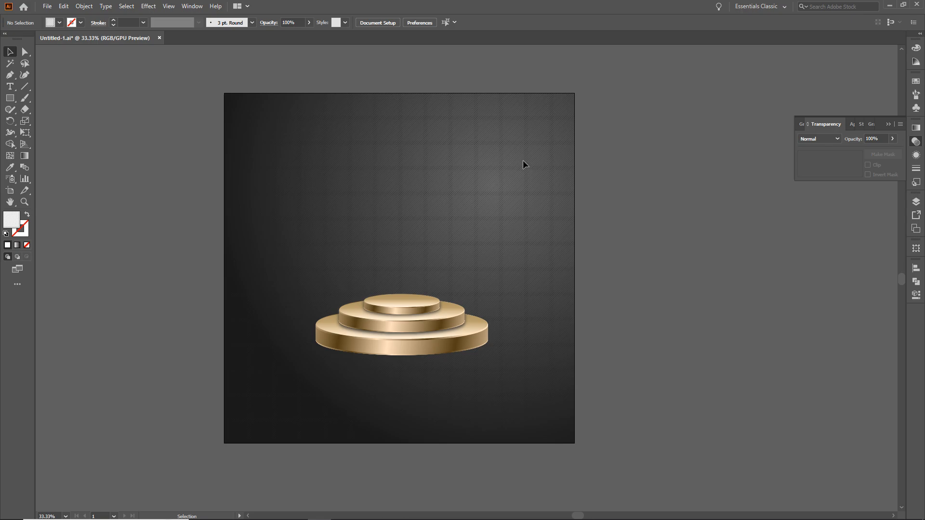
Step: Switch to Photoshop and open the file "—Pngtree—a white shoe with sole_17810484.png"
left_click(890, 4)
left_click(319, 512)
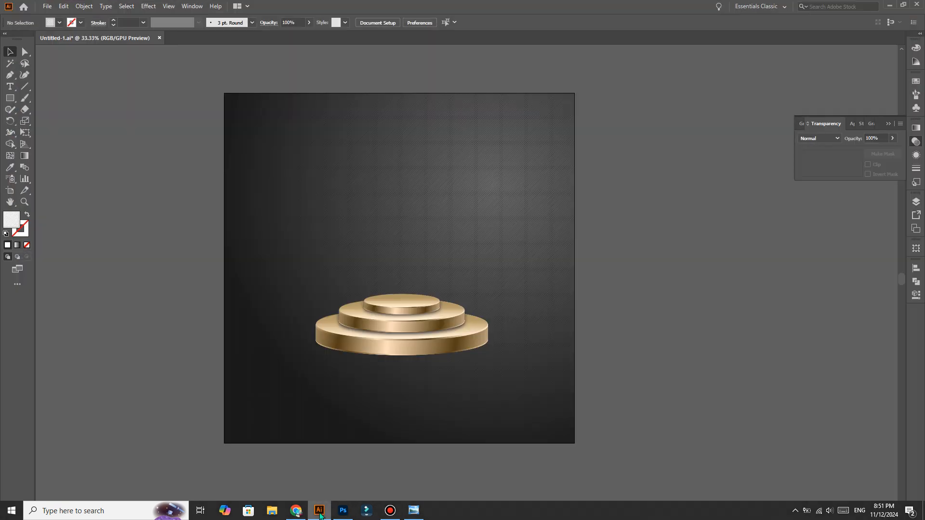
left_click(322, 516)
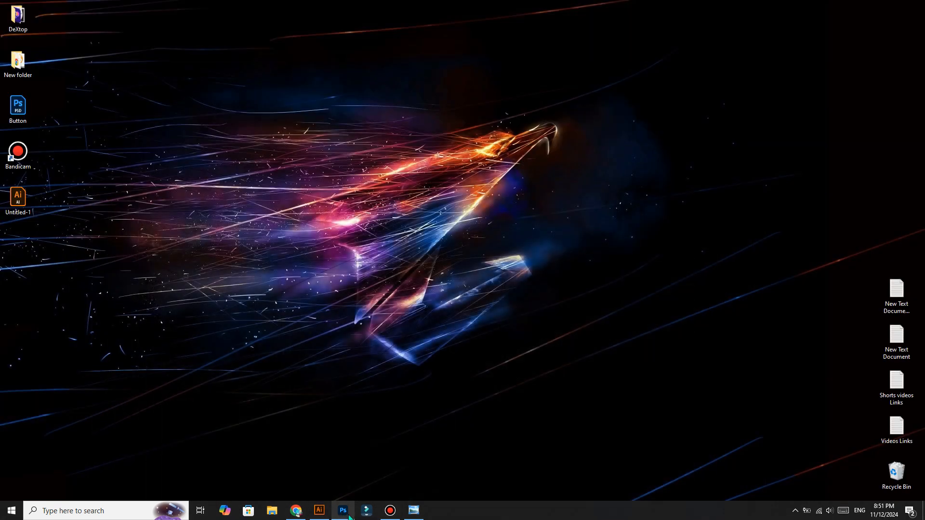
left_click(344, 511)
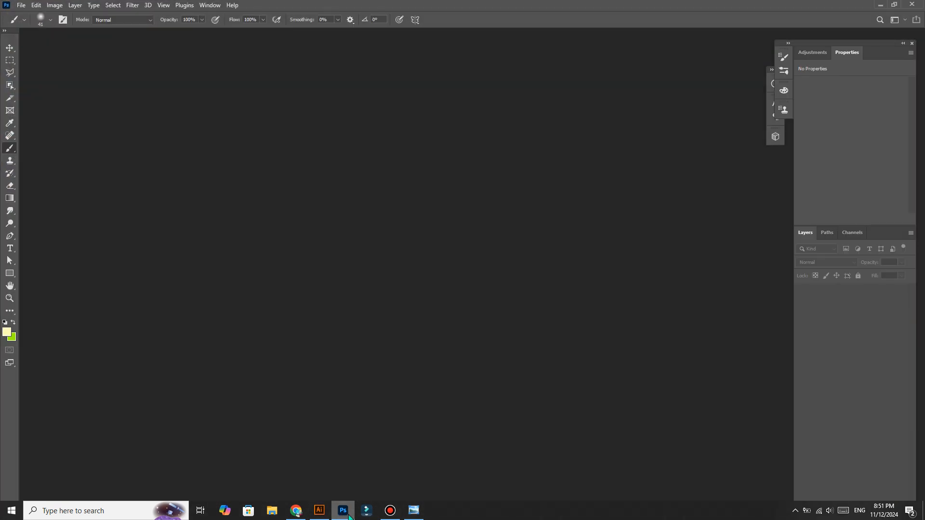
left_click(22, 5)
left_click(33, 25)
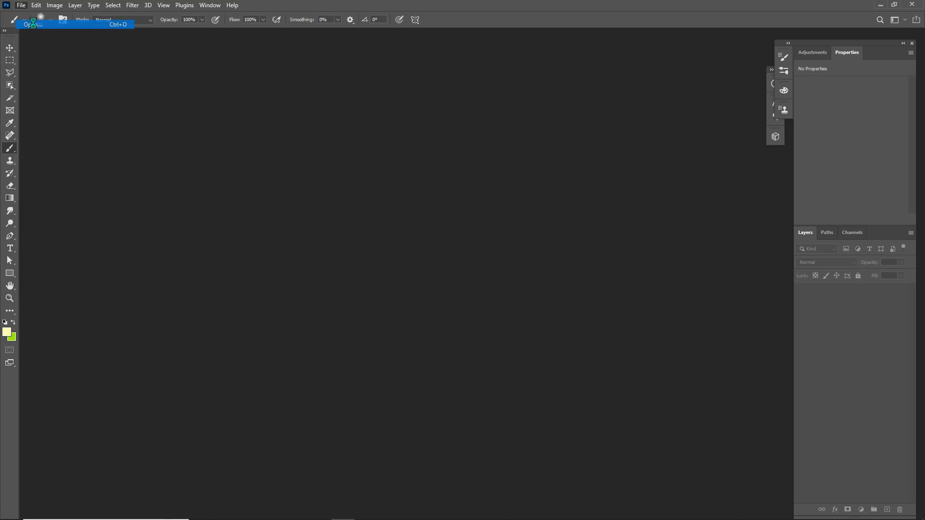
double_click(113, 94)
Step: Extend the shoe image's canvas upward with the Crop tool to about 34.7 by 41 in
scroll(492, 219, "up", 2)
right_click(9, 60)
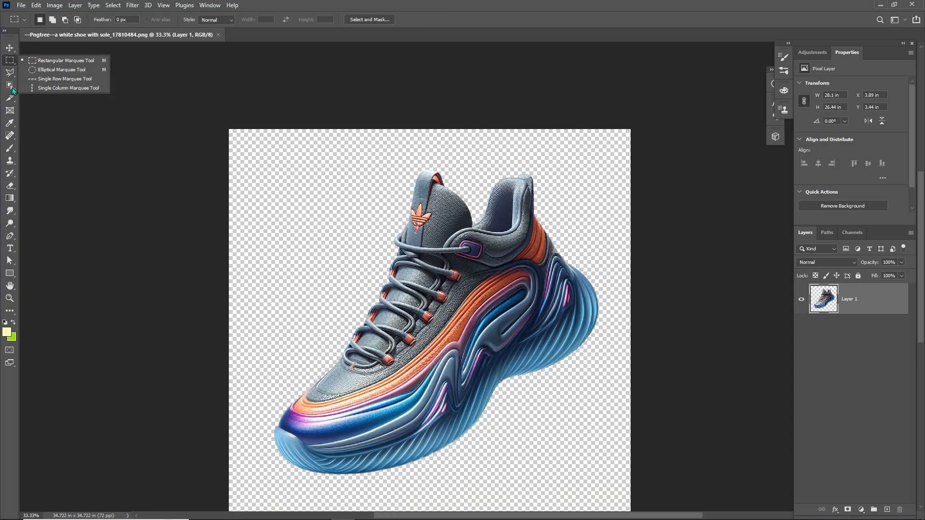
left_click(9, 111)
right_click(10, 98)
left_click(43, 101)
scroll(485, 110, "down", 3)
left_click_drag(446, 122, 447, 67)
key("Return")
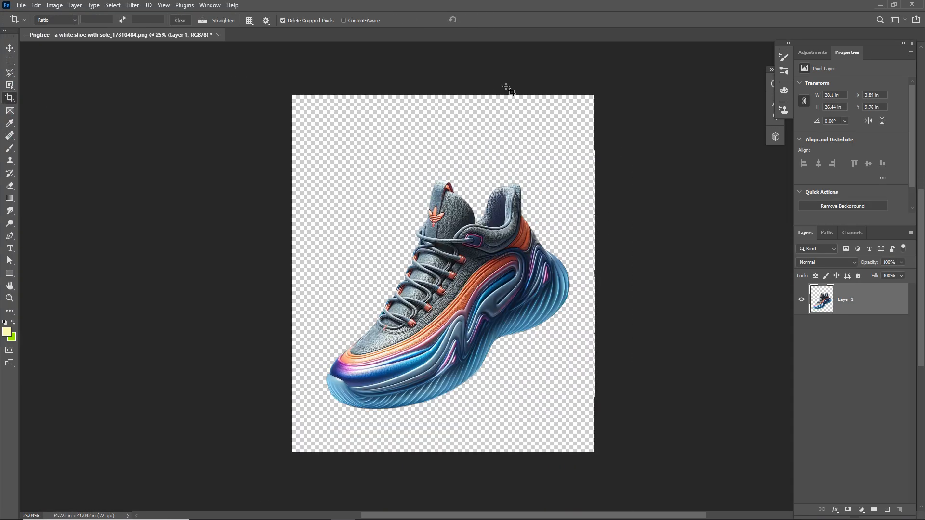
Step: Move the shoe down to about Y 11.82 in and add a near-black Solid Color fill layer to the document
left_click(10, 47)
left_click_drag(459, 244, 458, 264)
left_click(861, 509)
left_click(860, 339)
left_click(711, 234)
left_click_drag(711, 234, 710, 230)
left_click(888, 115)
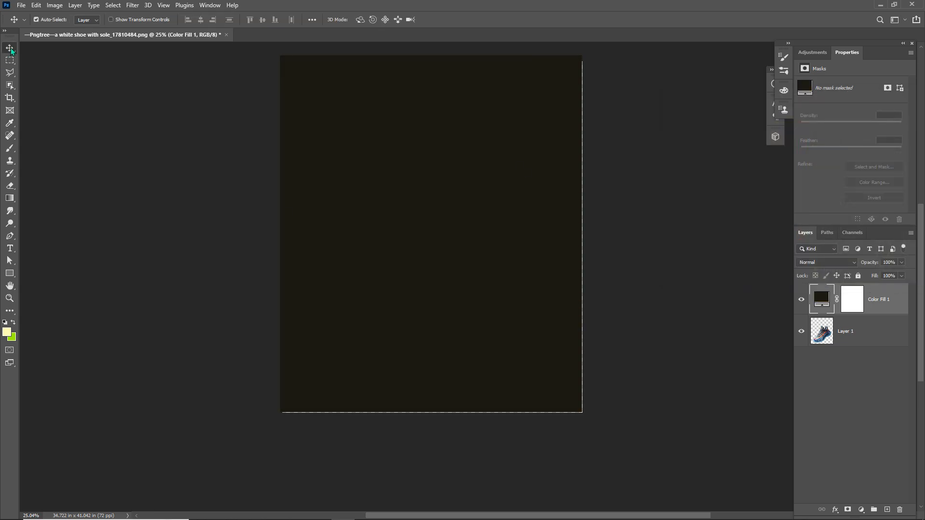
Step: Place the Color Fill 1 layer below the shoe, duplicate Layer 1, and hide the original shoe layer
left_click_drag(878, 303, 877, 348)
scroll(501, 225, "up", 2)
left_click_drag(876, 312, 887, 509)
left_click(801, 331)
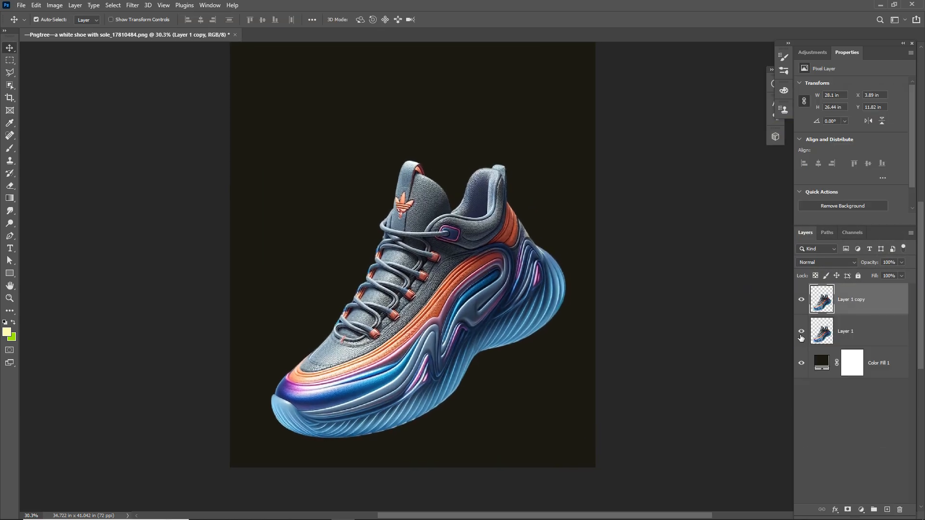
Step: Stretch the heel, collar and tongue of the duplicated shoe upward with the Liquify filter and show the original Layer 1 again
left_click(133, 5)
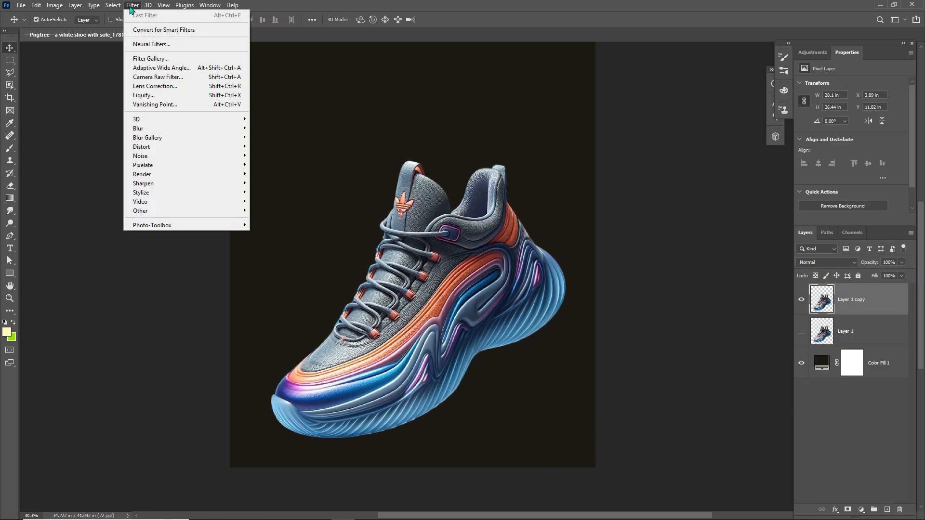
left_click(144, 94)
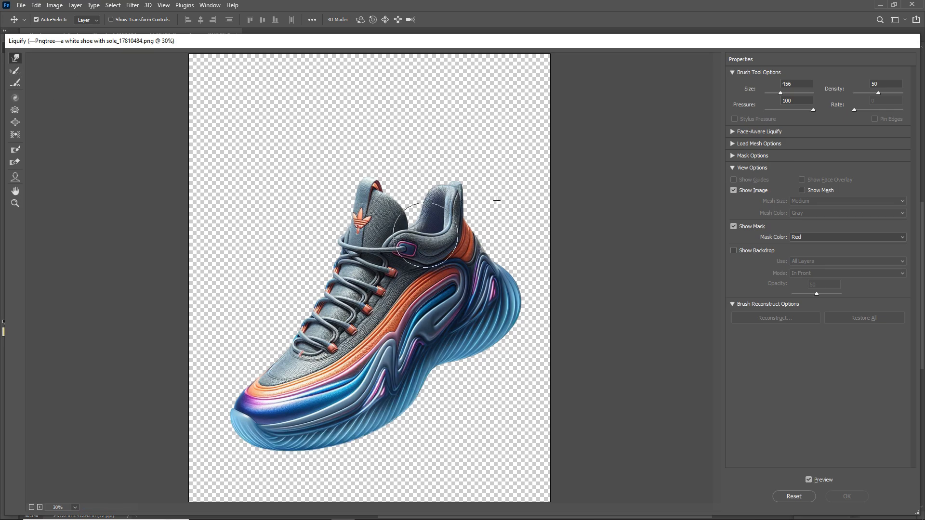
left_click_drag(441, 203, 474, 129)
left_click_drag(498, 263, 501, 207)
left_click_drag(514, 282, 496, 177)
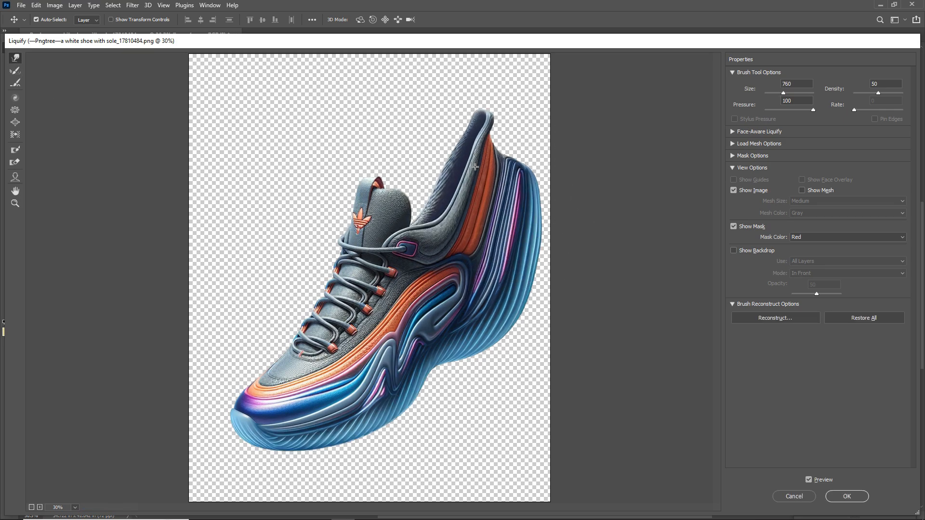
left_click_drag(457, 241, 473, 190)
mouse_move(407, 183)
left_mouse_down()
mouse_move(415, 222)
mouse_move(472, 185)
mouse_move(525, 232)
left_mouse_up()
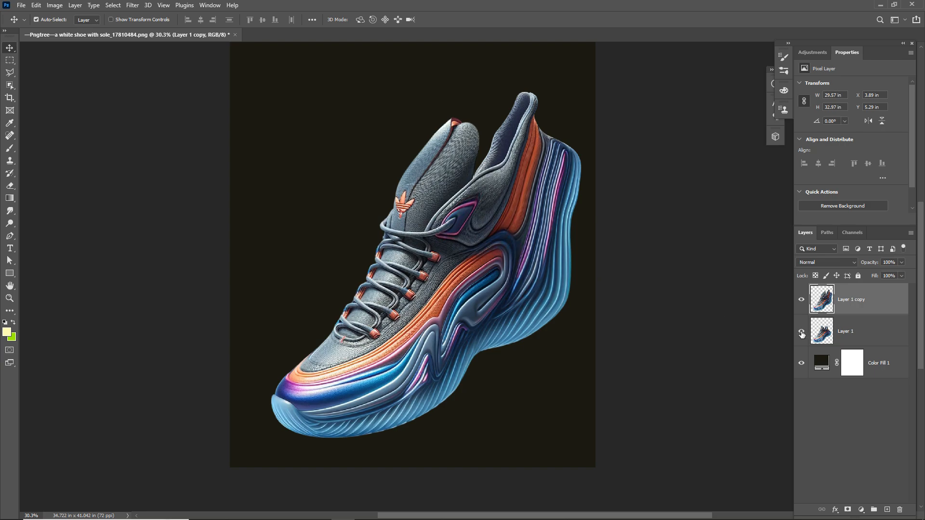
Step: Add an inverted black layer mask to Layer 1 copy and a white layer mask to Layer 1
left_click(848, 510)
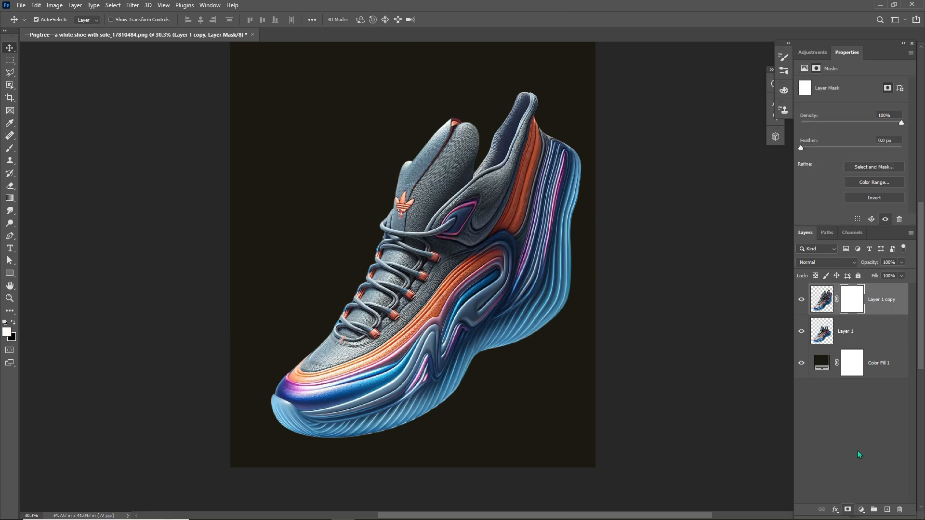
left_click(881, 201)
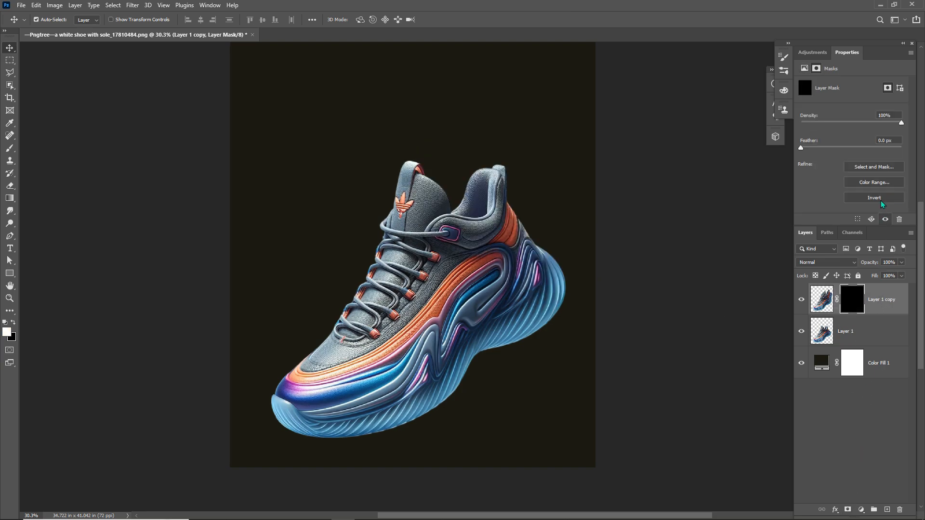
left_click(846, 338)
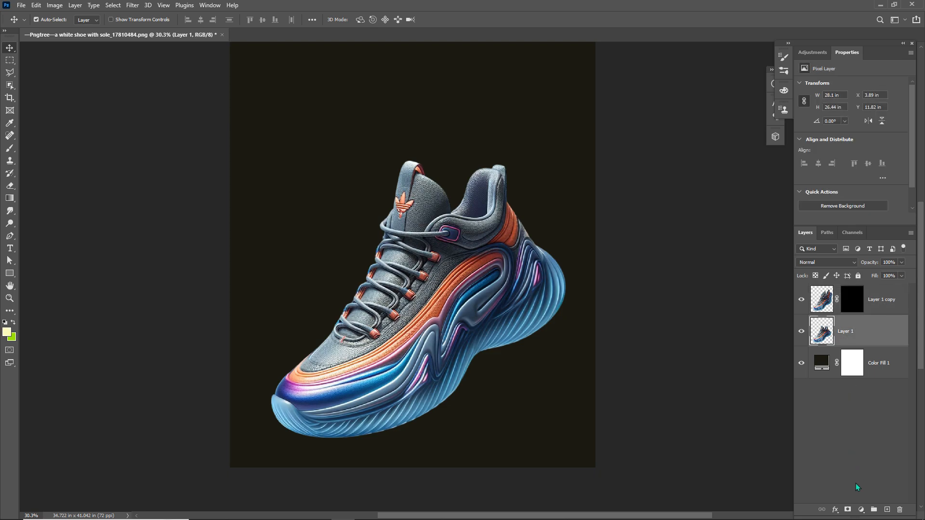
left_click(848, 511)
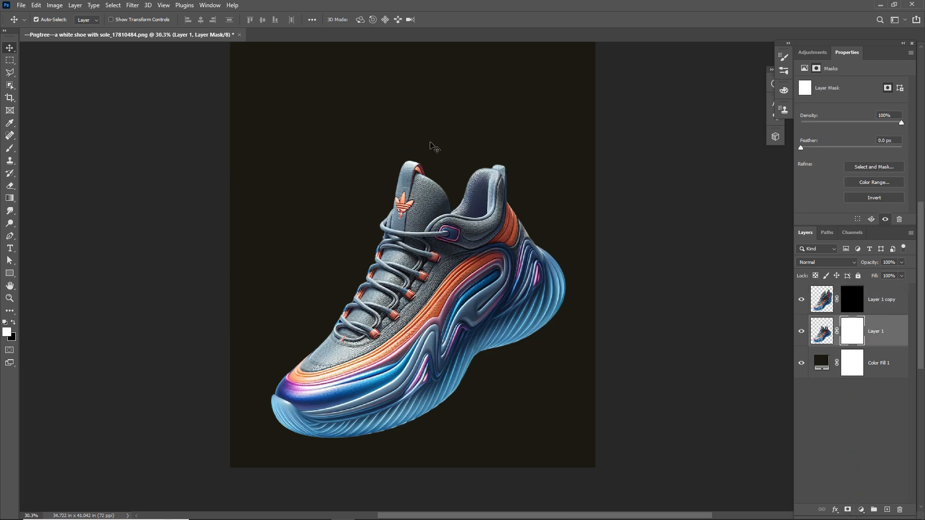
Step: Paint black with a soft brush on Layer 1's mask to fade out the shoe's collar and upper heel
key("b")
mouse_move(456, 171)
left_mouse_down()
mouse_move(484, 167)
mouse_move(434, 153)
mouse_move(525, 183)
mouse_move(551, 177)
mouse_move(528, 230)
left_mouse_up()
left_click_drag(512, 200, 482, 219)
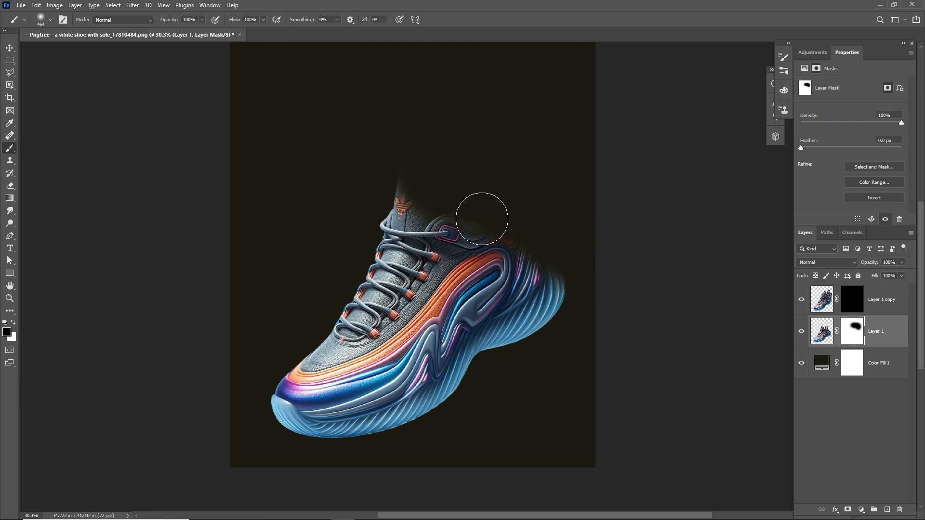
Step: Target the Layer 1 copy mask and set up the Aklp's Splatter 20 brush at 934 px with a -58° angle
left_click(851, 299)
left_click(50, 20)
scroll(246, 322, "down", 5)
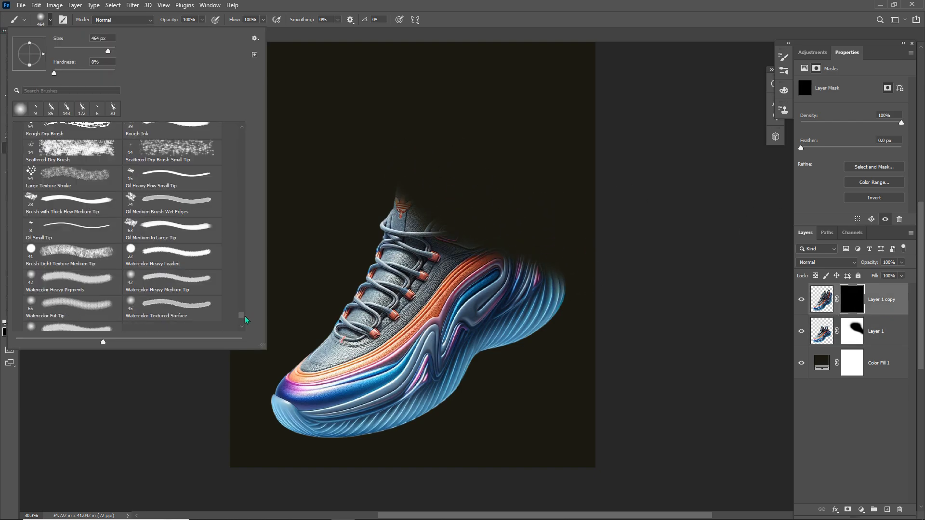
mouse_move(245, 319)
left_mouse_down()
mouse_move(244, 192)
mouse_move(233, 168)
left_mouse_up()
double_click(186, 190)
right_click(411, 183)
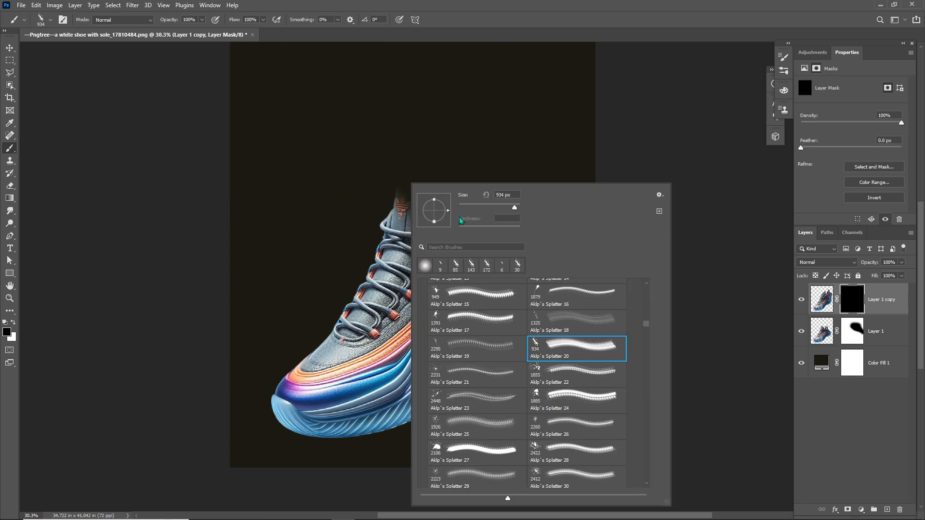
left_click_drag(442, 223, 441, 223)
left_click(559, 75)
scroll(491, 192, "down", 1)
scroll(492, 193, "up", 1)
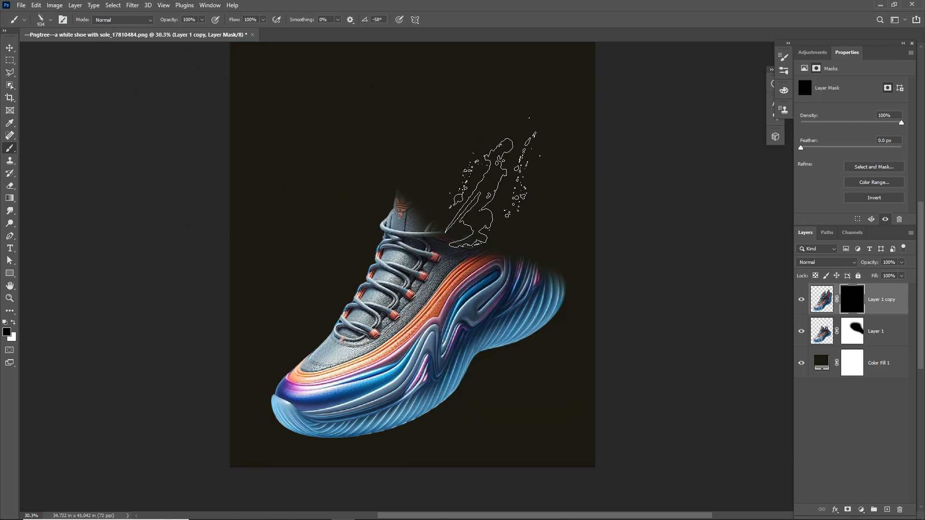
Step: Lower the brush flow, set opacity to 98%, and paint white splatter strokes on the Layer 1 copy mask to reveal the stretched heel
key("ctrl+z")
key("ctrl+shift+z")
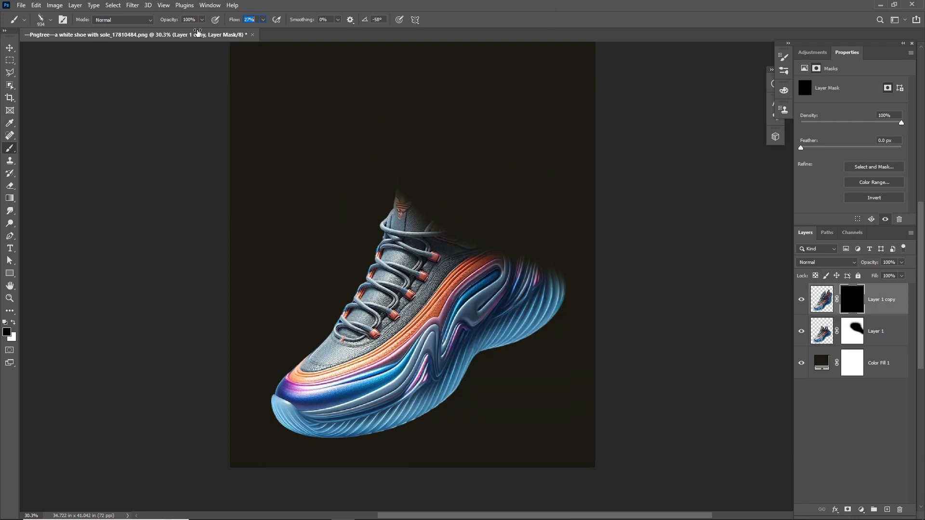
left_click_drag(198, 32, 188, 31)
key("x")
left_click(453, 165)
left_click_drag(506, 159, 478, 169, "alt")
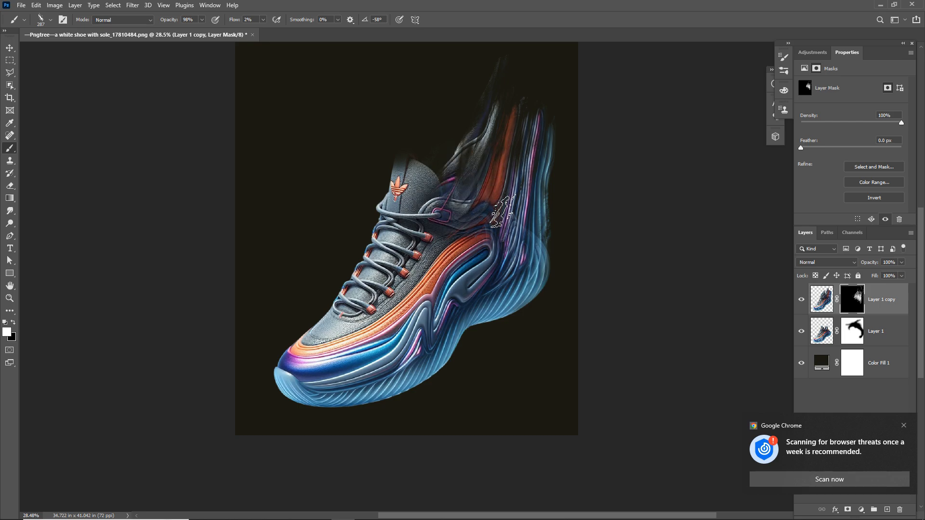
Step: Switch to Illustrator, place the edited shoe image, and scale and position it at about 671 by 774 pt with its toe on the top podium tier
double_click(383, 88)
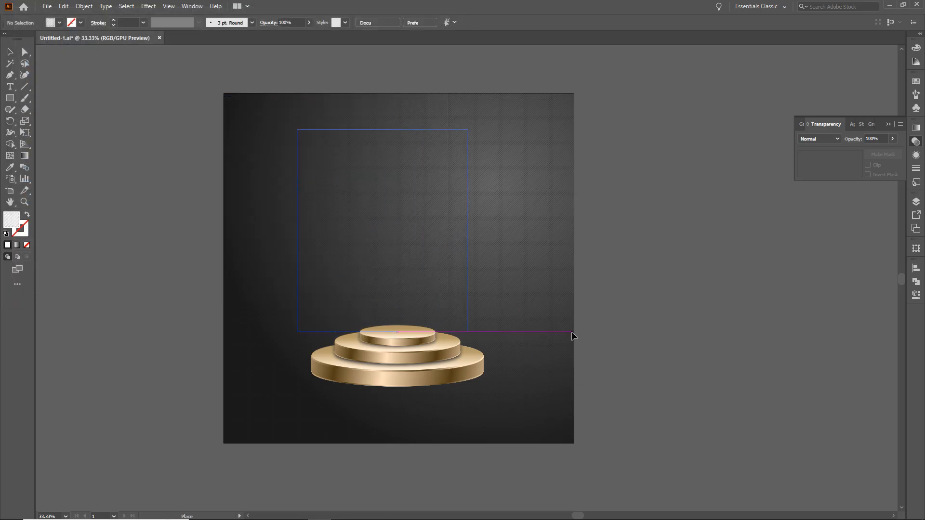
left_click_drag(572, 332, 572, 332)
left_click_drag(398, 258, 458, 272)
left_click_drag(525, 141, 555, 86)
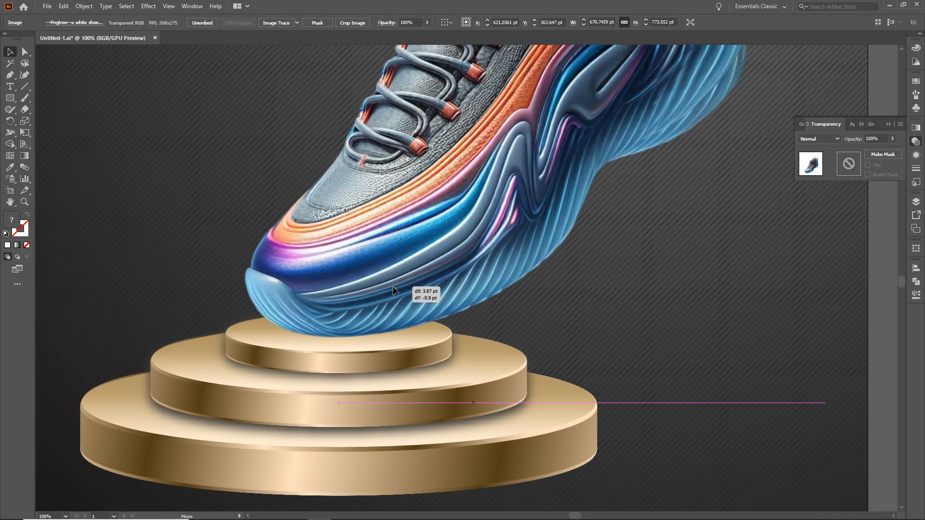
left_click_drag(392, 286, 395, 287)
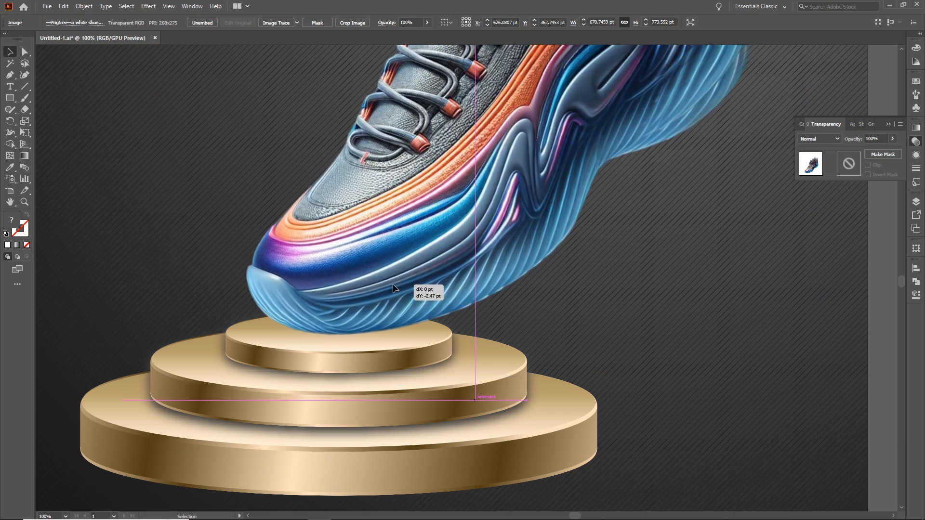
Step: Draw an ellipse about 164 by 25 pt on the top tier and fill it with a radial gradient from black to 0% opacity
left_click_drag(263, 318, 435, 343)
double_click(878, 214)
left_click(833, 124)
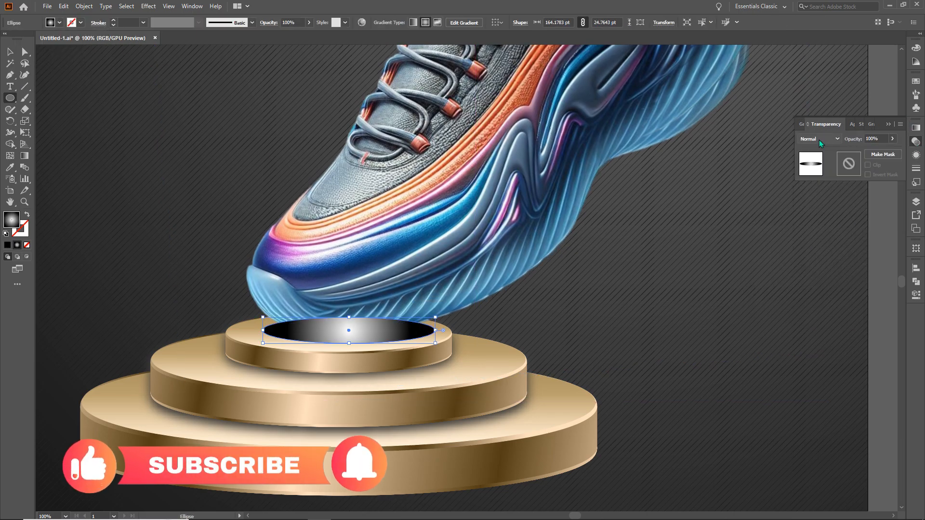
left_click(811, 124)
left_click_drag(878, 215, 820, 215)
key("ctrl+z")
key("ctrl+z")
key("ctrl+z")
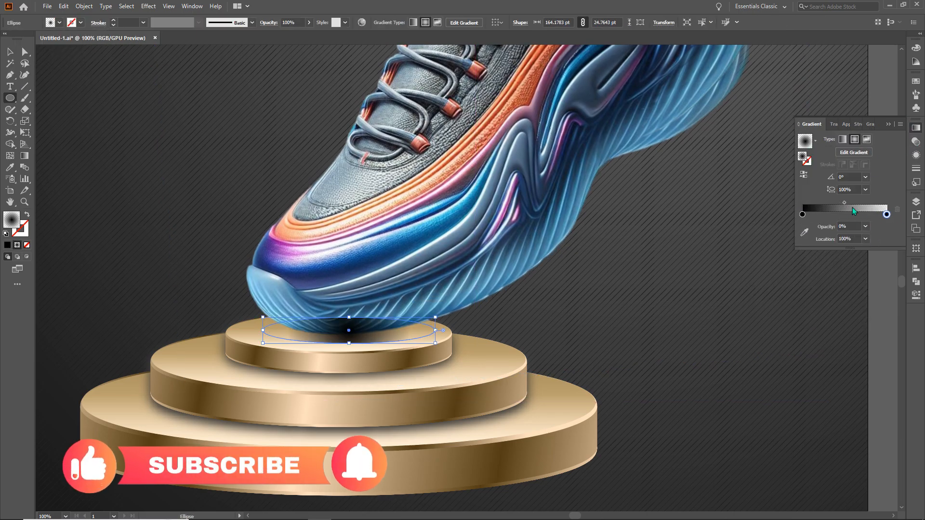
Step: Resize the shadow ellipse to about 290 by 20 pt and flatten its radial gradient into a thin contact shadow under the toe
left_click_drag(435, 331, 498, 331)
left_click_drag(349, 317, 331, 336)
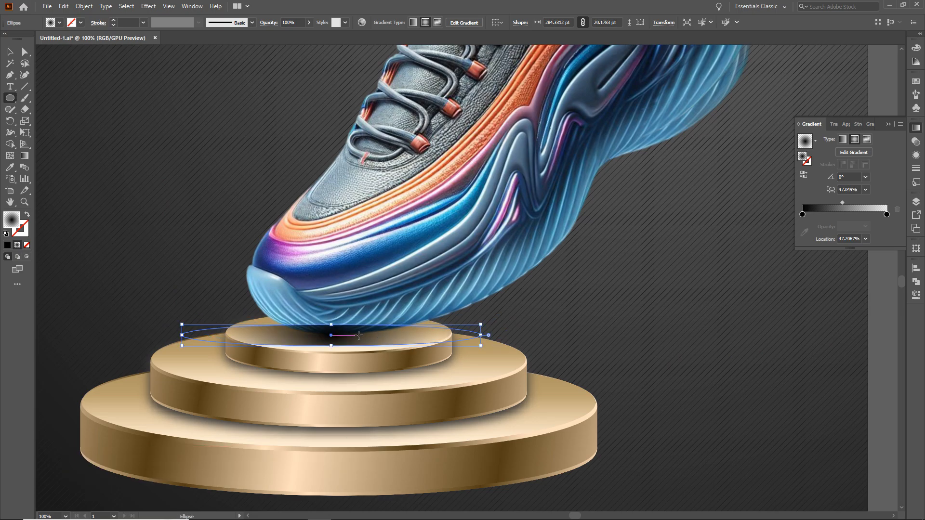
key("g")
mouse_move(331, 287)
left_mouse_down()
mouse_move(331, 326)
mouse_move(347, 336)
left_mouse_up()
key("v")
scroll(351, 332, "up", 1)
key("g")
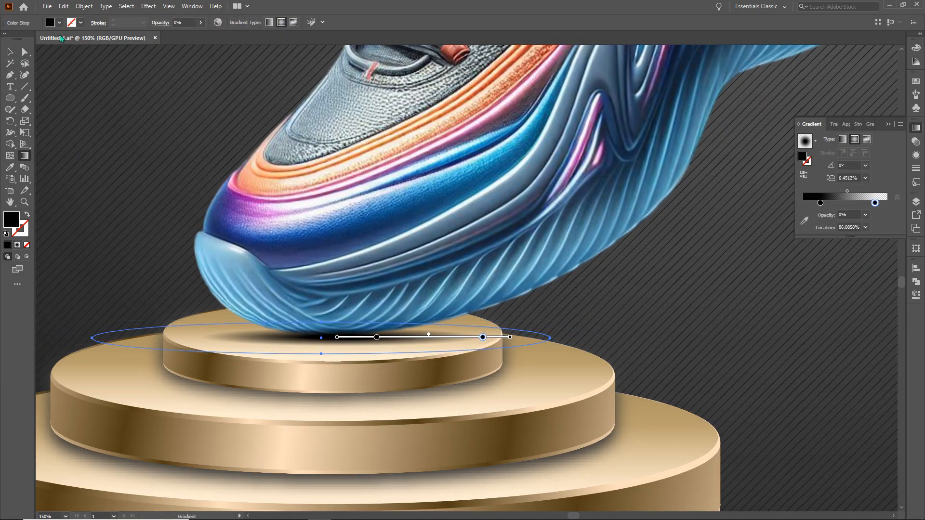
Step: Send the shadow ellipse one level backward so it sits behind the shoe
key("v")
right_click(346, 346)
mouse_move(424, 288)
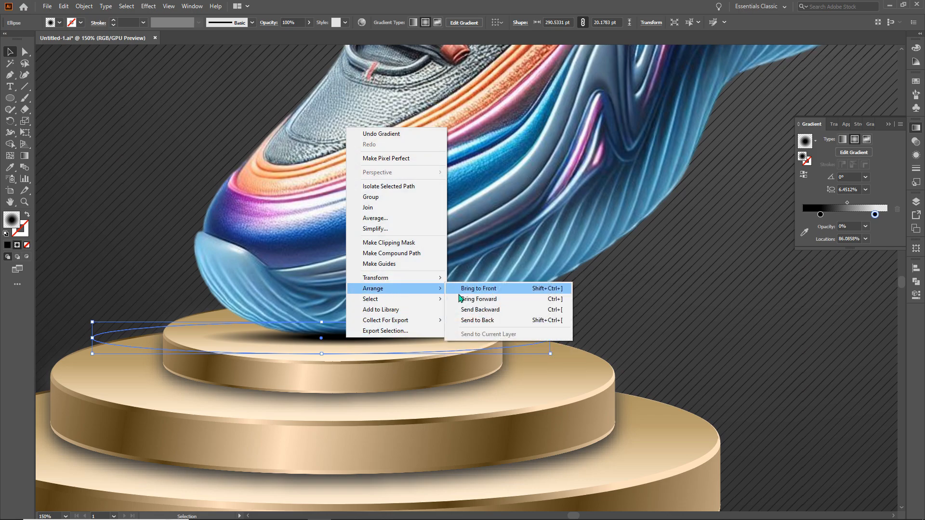
left_click(475, 310)
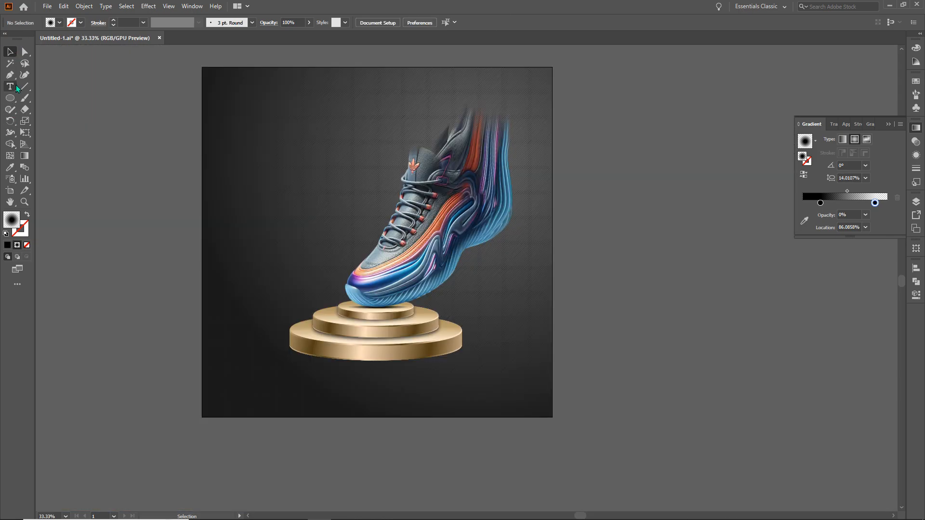
Step: Add the text "new Arrival" above the podium and scale it up to about 122.5 pt
left_click(10, 86)
left_click(237, 109)
type("new")
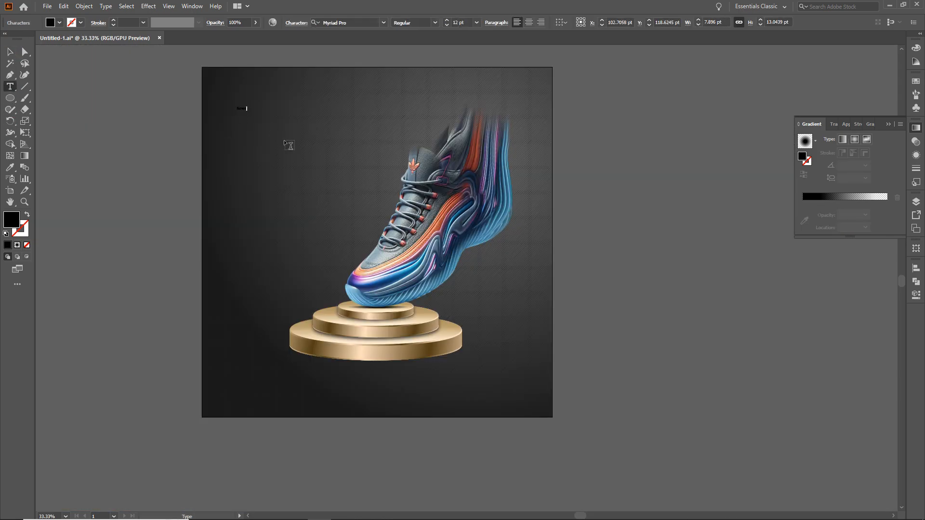
type(" Arrival")
key("Escape")
left_click_drag(265, 109, 345, 128)
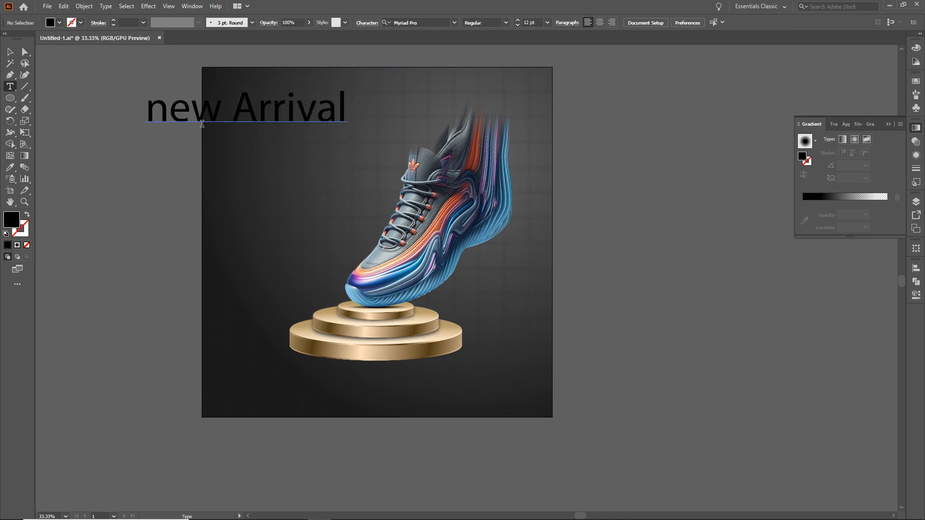
left_click_drag(217, 116, 291, 126)
Step: Set the headline font to Call Of Ops Duty, enlarge it to about 141.7 pt, and position it across the artboard's upper area
key("ctrl+a")
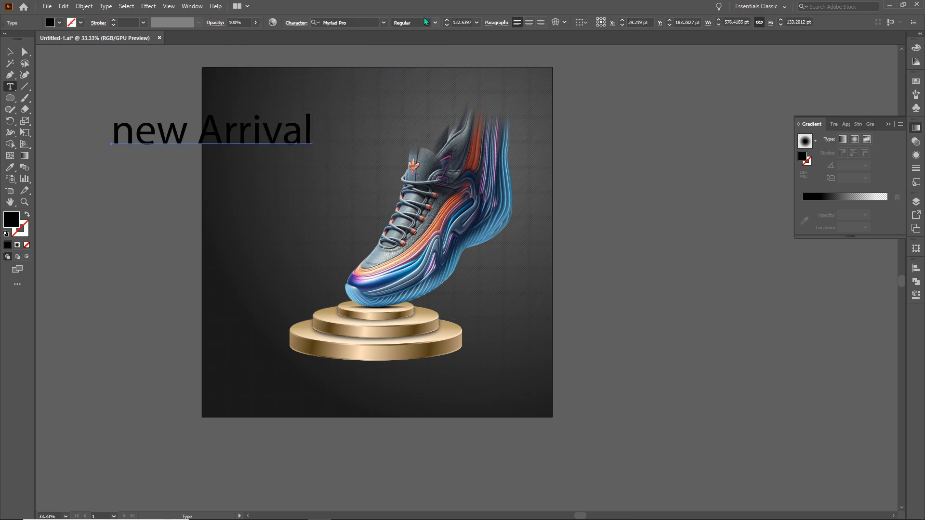
left_click(383, 22)
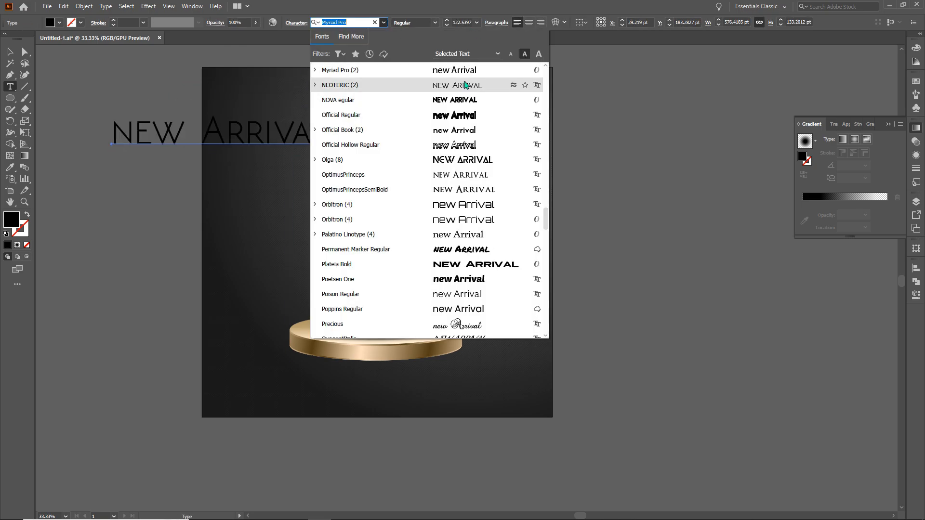
left_click_drag(546, 219, 547, 77)
left_click(458, 114)
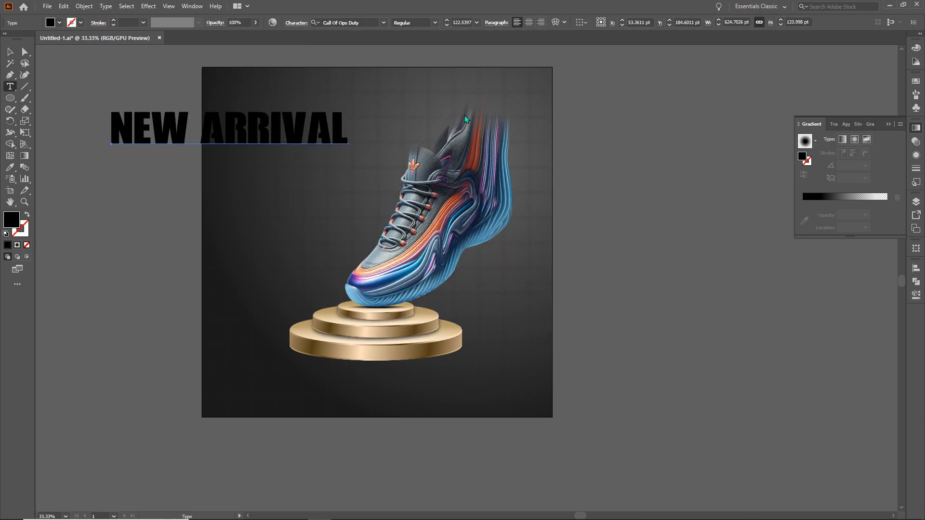
left_click_drag(160, 129, 260, 114)
Step: Color the letters "VAL" in the headline orange
left_click_drag(448, 91, 484, 84)
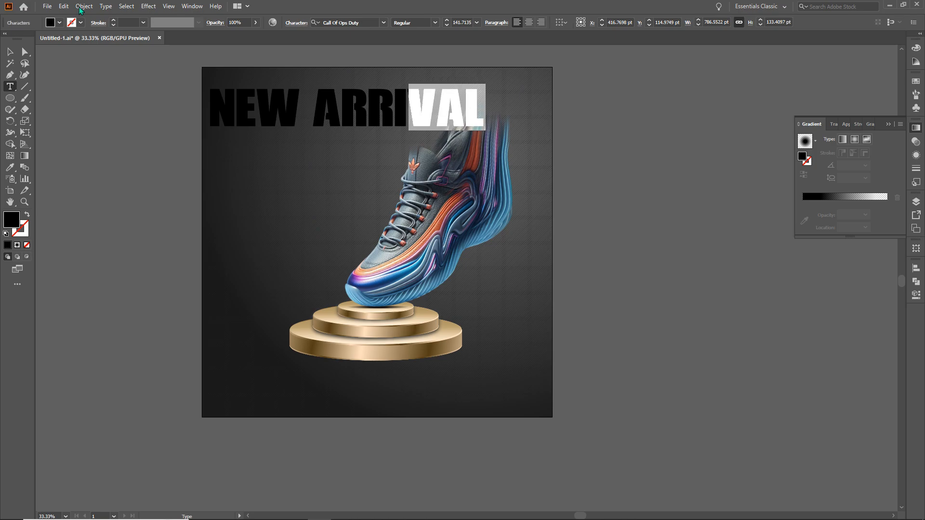
left_click(59, 23)
left_click(87, 39)
Step: Color the remaining headline letters "NEW ARRI" white and deselect the text
left_click(216, 115)
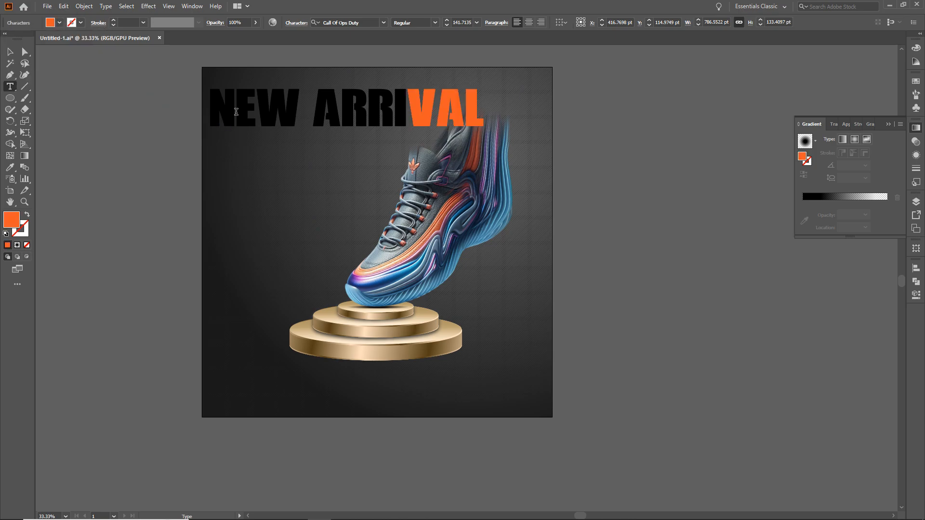
left_click_drag(212, 112, 400, 117)
left_click(59, 23)
left_click(22, 40)
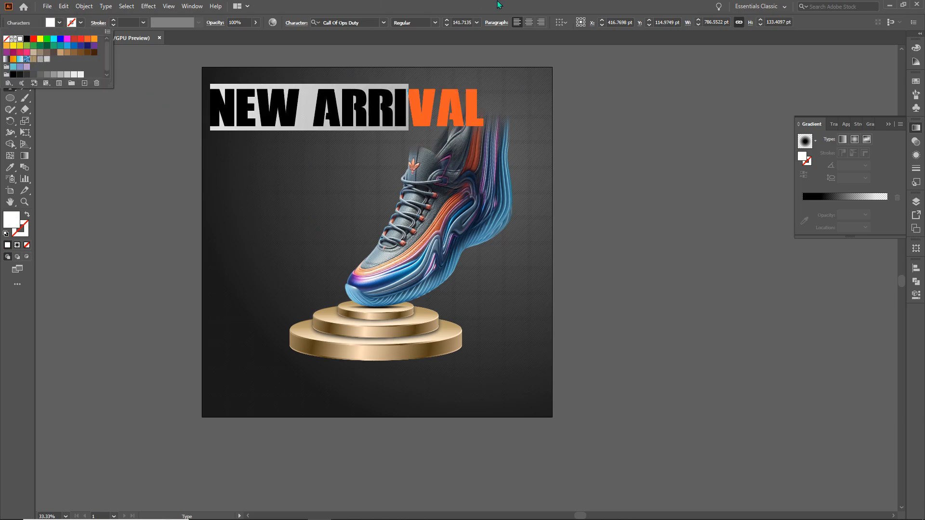
left_click(500, 6)
left_click(290, 176, "ctrl")
Step: Draw a circle below the headline, beside the shoe, and fill it with the same orange
scroll(387, 186, "down", 1)
scroll(385, 185, "up", 1)
key("l")
left_click_drag(287, 200, 343, 156)
left_click(59, 22)
left_click(87, 39)
left_click(319, 4)
left_click(79, 60, "ctrl")
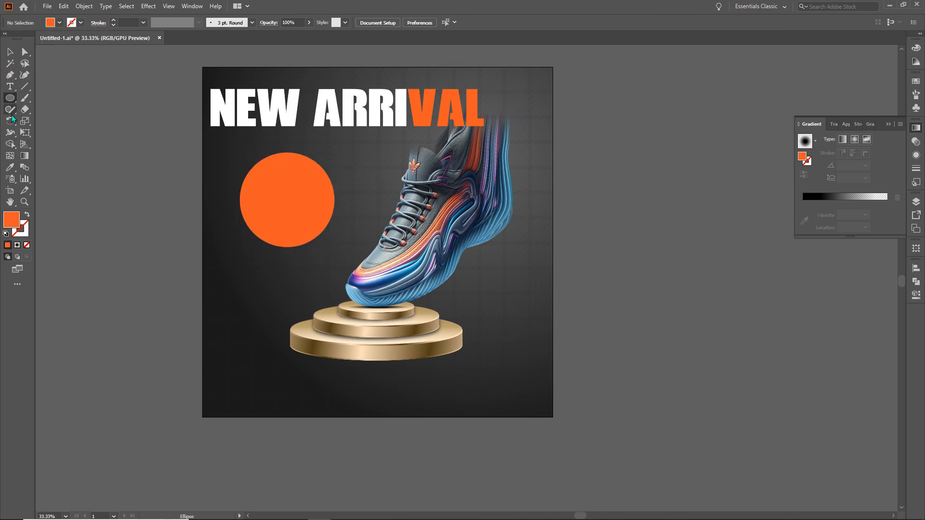
Step: Twirl the orange circle's upper, lower and side edges into four spirals with the Twirl tool
left_click_drag(12, 136, 50, 137)
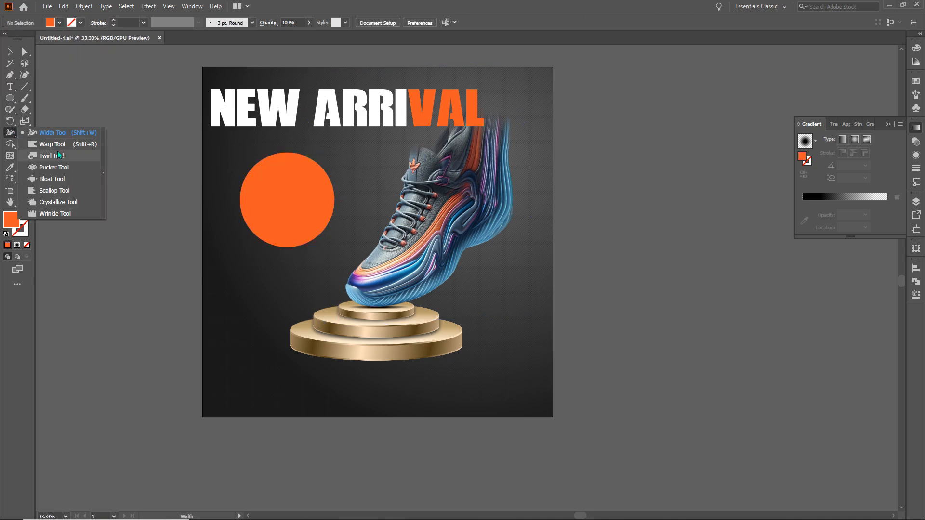
left_click(57, 152)
left_click(296, 161, "ctrl")
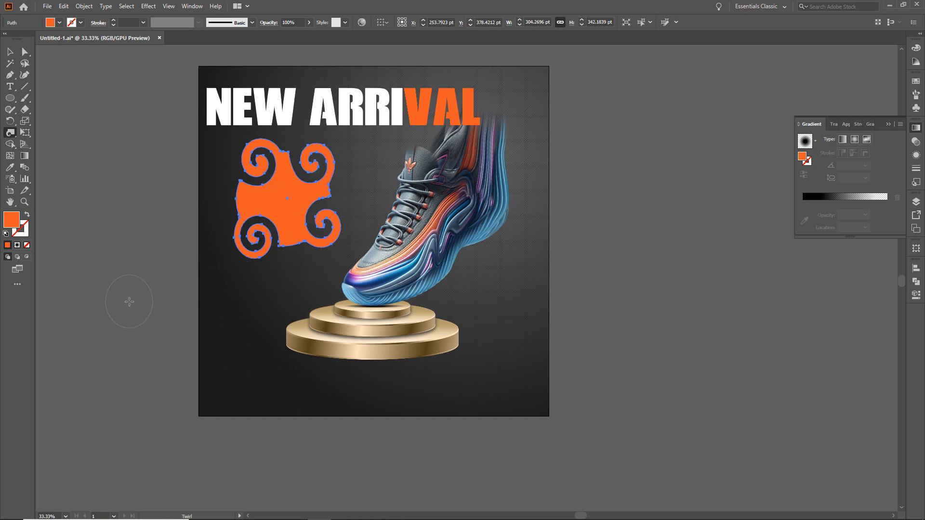
key("ctrl+z")
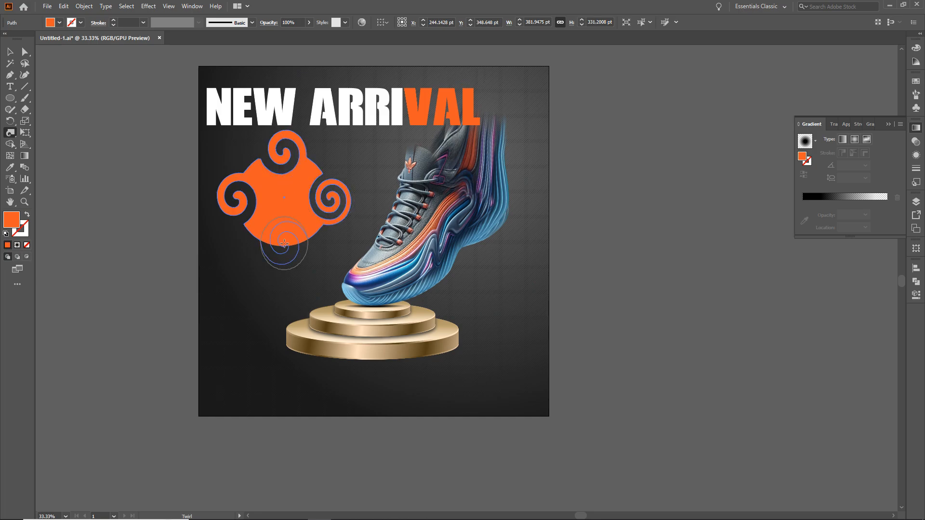
key("ctrl+minus")
Step: Move the twirled orange shape up behind the "NEW ARRI" lettering and adjust its position
right_click(268, 138)
left_click_drag(249, 203, 191, 146)
mouse_move(364, 300)
left_click(402, 320)
left_click(137, 152)
scroll(291, 167, "up", 2)
scroll(241, 179, "down", 1)
left_click(268, 149)
left_click(197, 202)
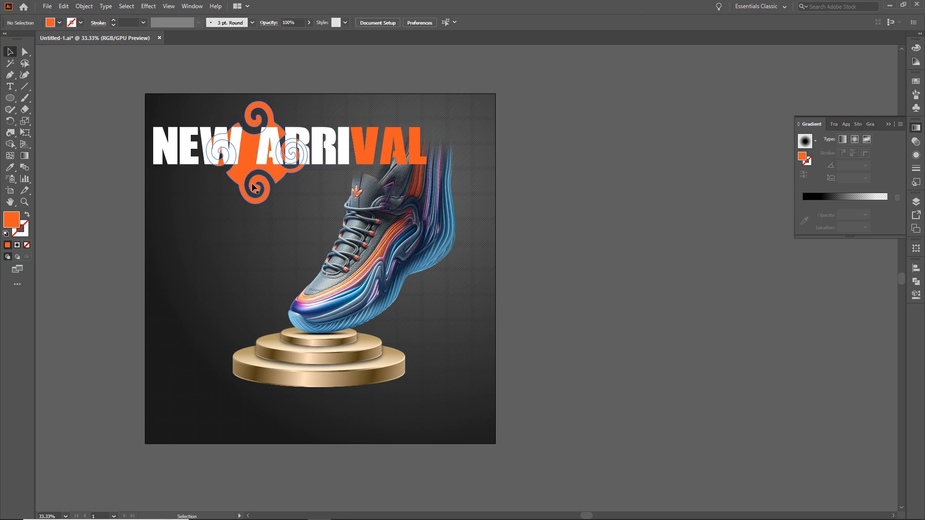
left_click(258, 172)
mouse_move(310, 98)
left_mouse_down()
mouse_move(325, 137)
mouse_move(314, 97)
mouse_move(309, 102)
left_mouse_up()
left_click(226, 193)
left_click_drag(242, 175, 242, 167)
left_click(154, 162)
left_click(540, 231)
left_click_drag(217, 296, 204, 315)
Step: Add a white, centred placeholder paragraph at 17 pt below the headline, beside the shoe
key("t")
left_click_drag(157, 203, 302, 266)
left_click(529, 22)
left_click(446, 25)
left_click(9, 52)
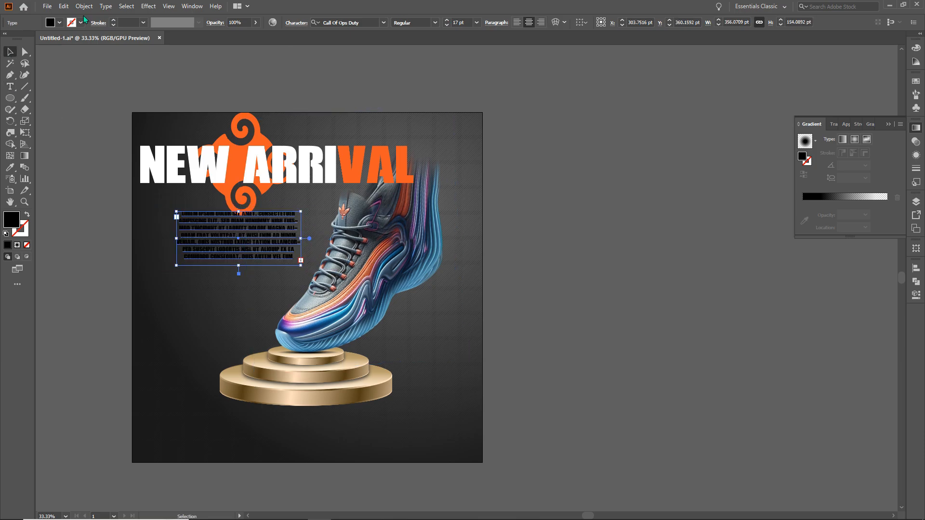
mouse_move(249, 245)
left_mouse_down()
mouse_move(239, 239)
mouse_move(258, 230)
left_mouse_up()
left_click(87, 239)
Step: Duplicate the headline below the paragraph and retype it as "Best Shoes" and "Best Style" on two lines
left_click_drag(197, 162, 197, 285)
double_click(197, 285)
key("ctrl+a")
type("BEST ST")
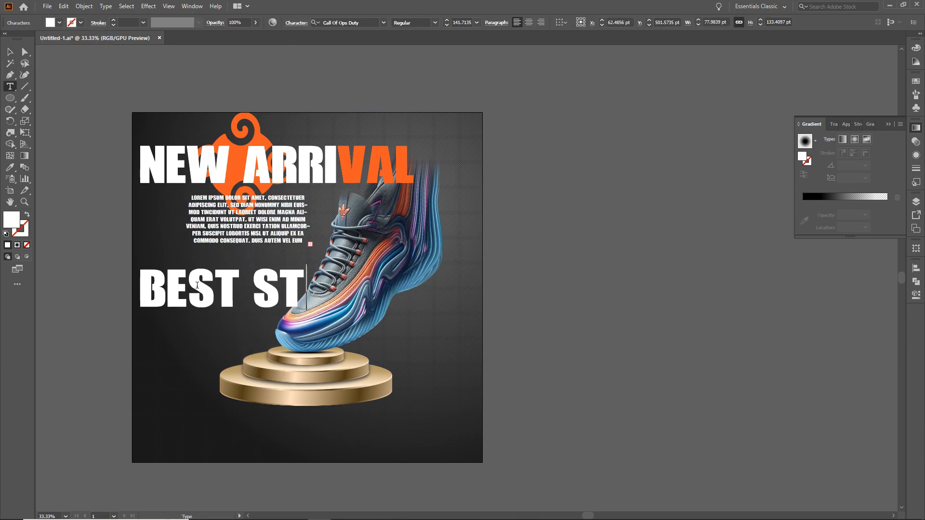
key("BackSpace")
key("BackSpace")
key("BackSpace")
key("BackSpace")
key("BackSpace")
key("BackSpace")
key("BackSpace")
key("BackSpace")
key("BackSpace")
key("BackSpace")
type("SHOES")
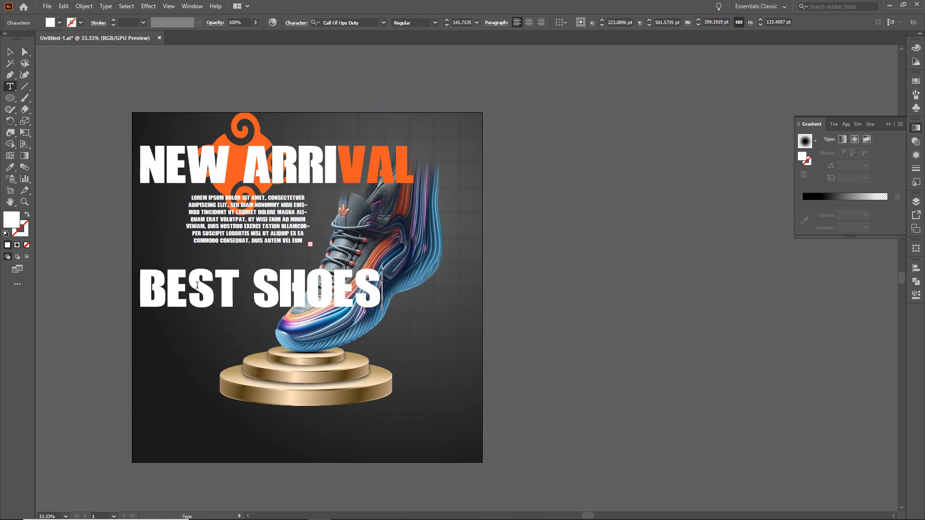
type("Best Style")
Step: Set the "Best Shoes Best Style" text to Orbitron Light at 60 pt and place it under the paragraph
left_click_drag(134, 289, 378, 348)
left_click(384, 22)
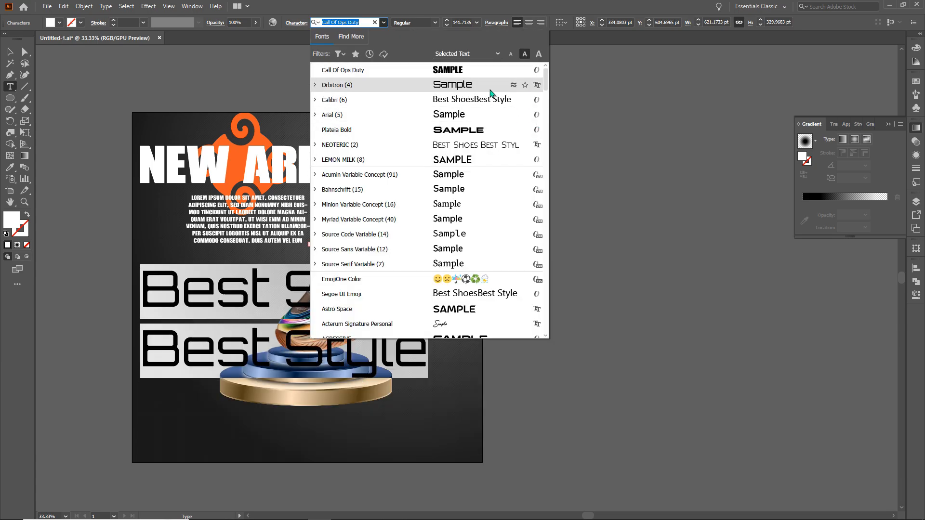
left_click(489, 86)
left_click(463, 22)
scroll(464, 22, "down", 2)
left_click_drag(212, 303, 242, 269)
left_click_drag(216, 227, 196, 227)
left_click_drag(241, 270, 236, 273)
Step: Color the "Best Shoes Best Style" text orange and deselect it
left_click_drag(169, 265, 285, 295)
left_click(59, 22)
left_click(32, 48)
left_click(241, 340, "ctrl")
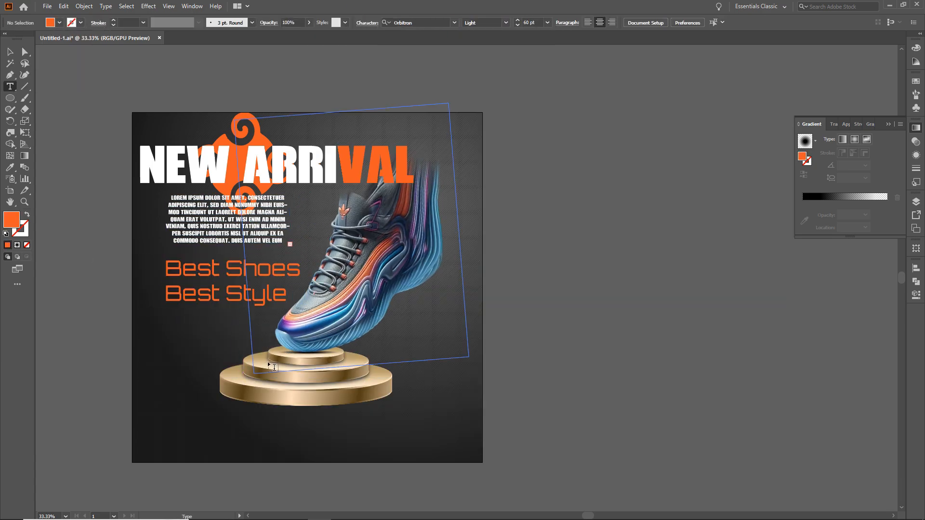
Step: Draw a circle about 214 pt wide below the tagline, beside the podium, and fill it blue
scroll(121, 370, "up", 1)
scroll(219, 331, "down", 2)
key("l")
left_click_drag(216, 337, 246, 312)
scroll(217, 341, "up", 2)
left_click(59, 23)
left_click(64, 48)
Step: Paste a copy of the blue circle in place, shrink it to about 193 pt, and give it no fill and a 5 pt orange dashed stroke
left_click(64, 7)
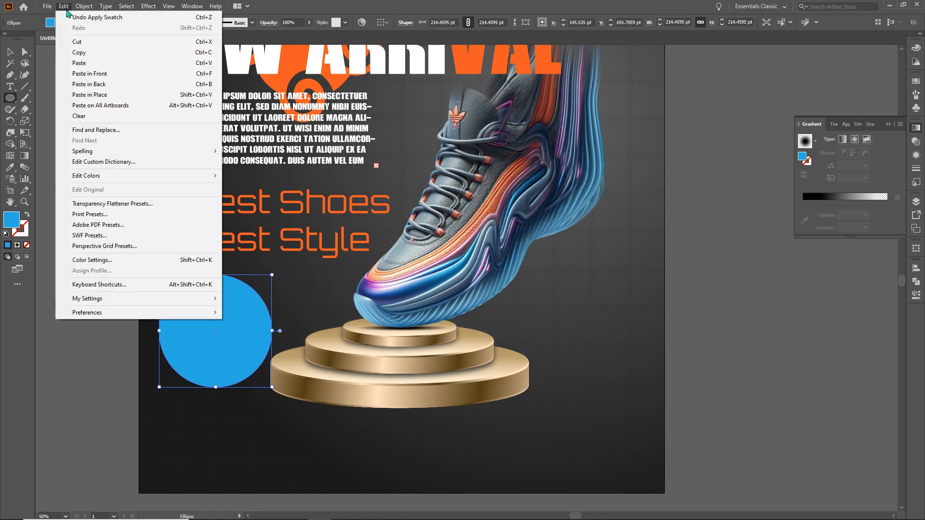
left_click(87, 85)
left_click_drag(272, 275, 266, 281)
left_click(59, 23)
left_click(6, 35)
left_click(81, 23)
left_click(73, 62)
left_click(113, 20)
left_click(98, 23)
left_click(7, 89)
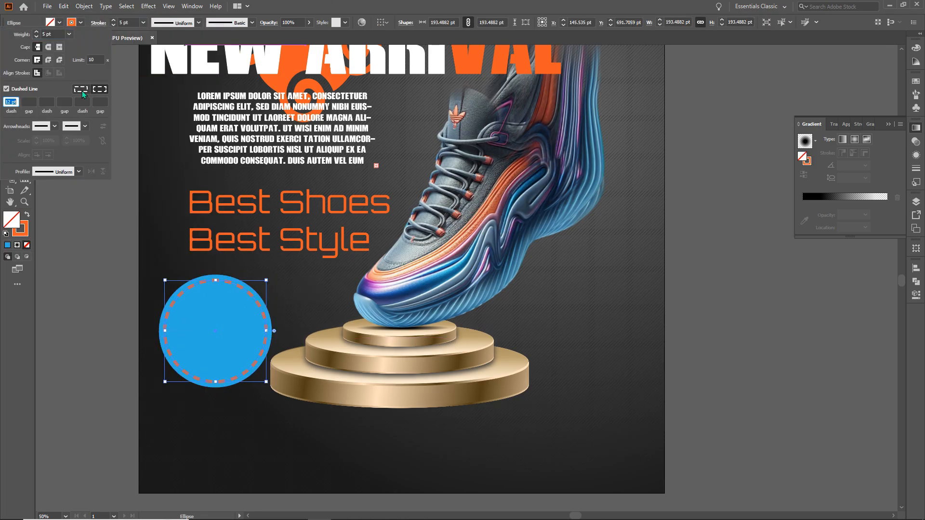
key("Return")
Step: Add the text "70%" to the blue badge in white Arial Bold and duplicate it just below
key("t")
left_click(203, 317)
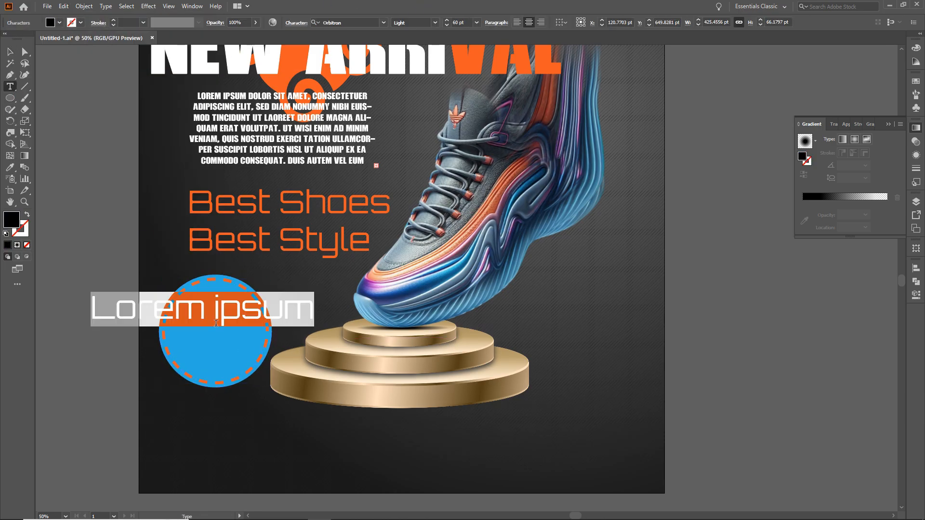
type("70%")
key("ctrl+a")
left_click(384, 22)
left_click(465, 119)
left_click(435, 22)
left_click_drag(202, 311, 206, 345)
left_click(60, 22)
left_click(24, 35)
Step: Replace the lower text copy on the badge with "Discount" and color it white
triple_click(216, 343)
type("Discount")
key("ctrl+a")
key("ctrl+minus")
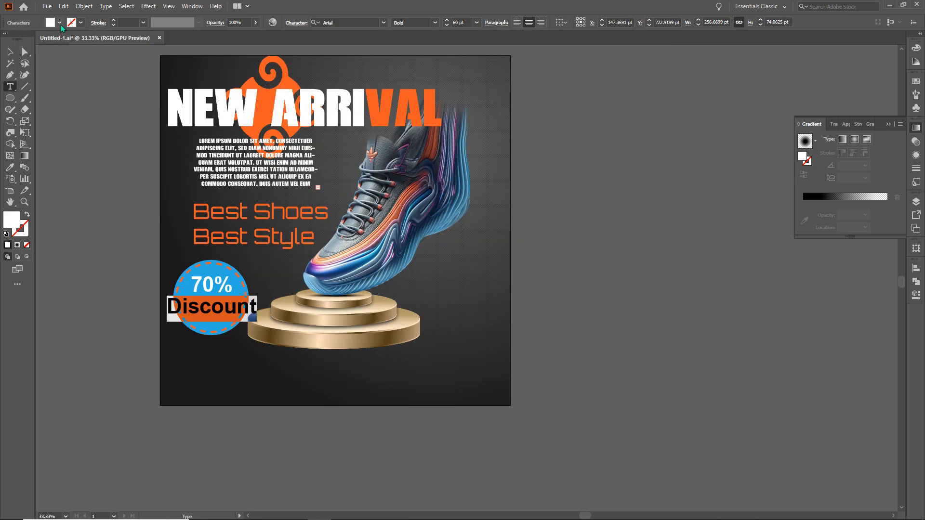
left_click(60, 23)
left_click(72, 63)
left_click(152, 235, "ctrl")
left_click(59, 23)
left_click(24, 35)
Step: Adjust the position of the "70%" and "Discount" captions on the blue badge and deselect them
key("ctrl+minus")
scroll(206, 300, "up", 2)
left_click_drag(197, 249, 202, 252)
left_click(206, 262, "ctrl")
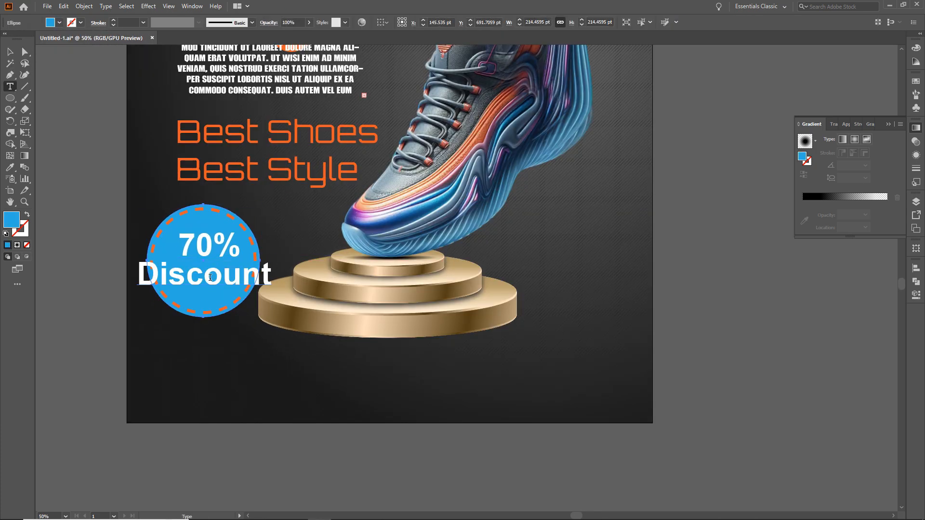
left_click(208, 274, "ctrl")
left_click(86, 315, "ctrl")
Step: Draw a full-height vertical stripe about 72 pt wide along the artboard edge beside the heel and fill it orange
scroll(92, 321, "down", 1)
scroll(427, 152, "down", 1)
left_click_drag(427, 151, 411, 205)
scroll(409, 256, "up", 1)
key("m")
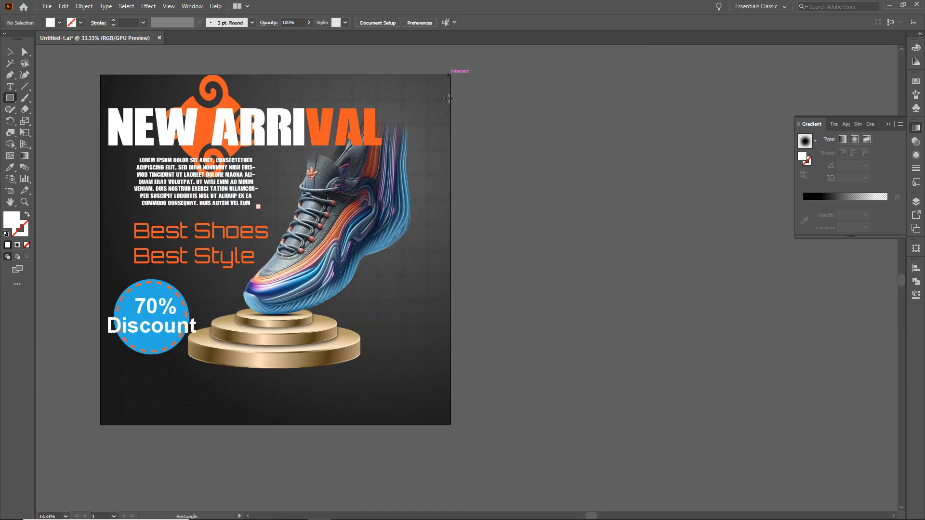
left_click_drag(449, 75, 416, 425)
left_click(59, 23)
left_click(72, 63)
left_click_drag(416, 249, 423, 249)
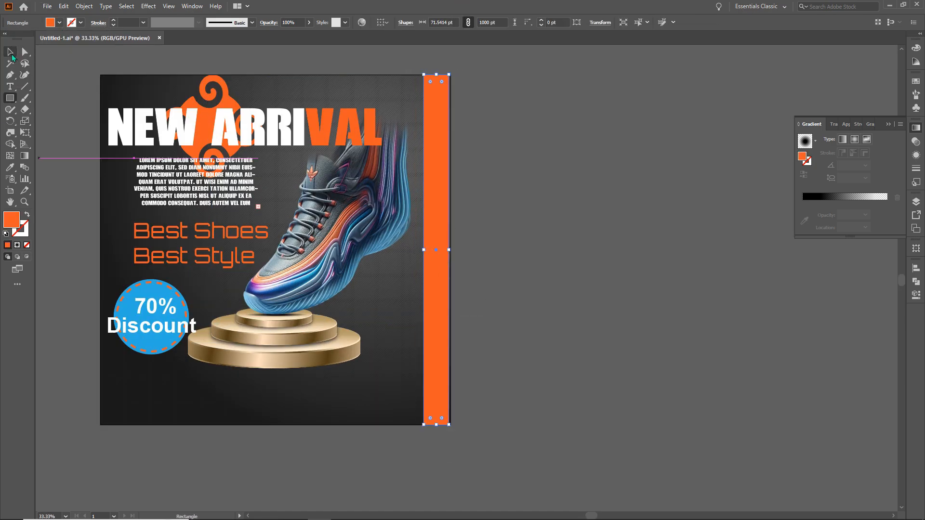
Step: Add the white text "Flash sale upto 70% offer" and rotate it to read upward along the orange stripe
key("t")
left_click(175, 275)
type("Flash sale upto 70")
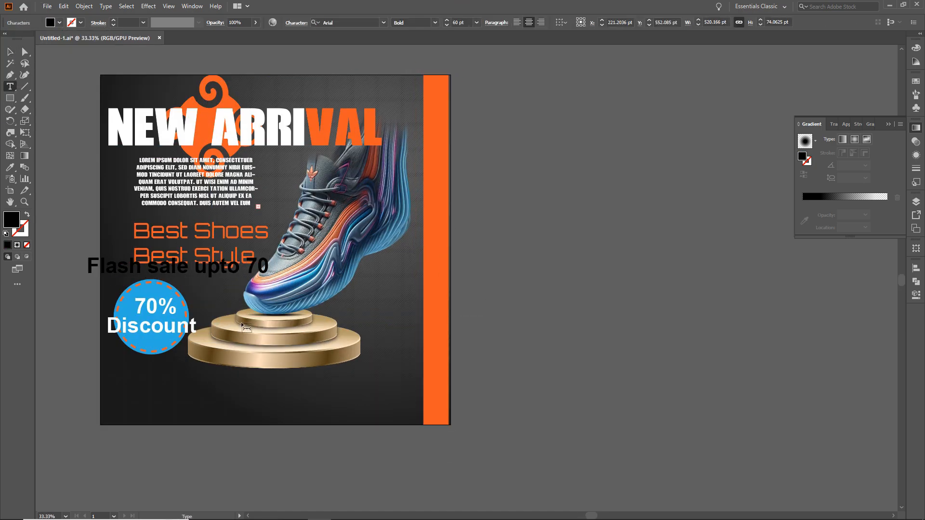
type("% offer")
key("ctrl+a")
left_click(60, 22)
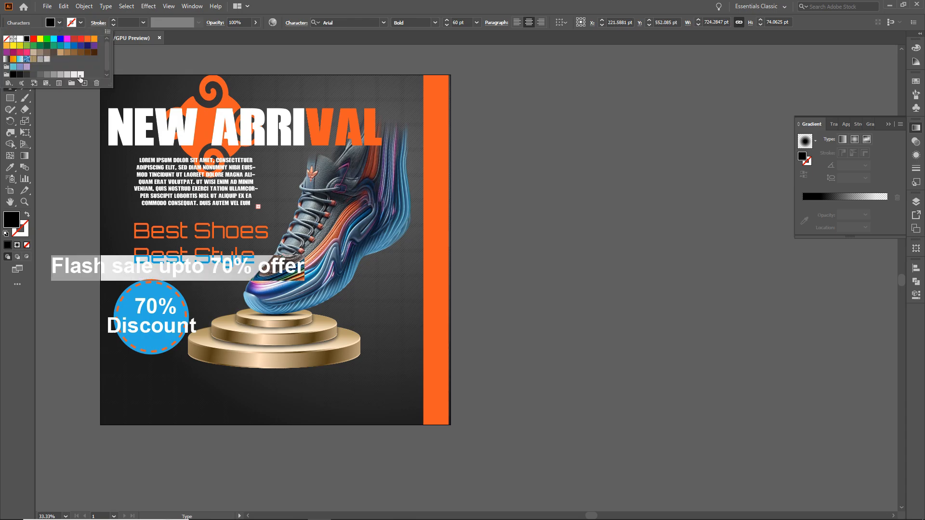
left_click(80, 75)
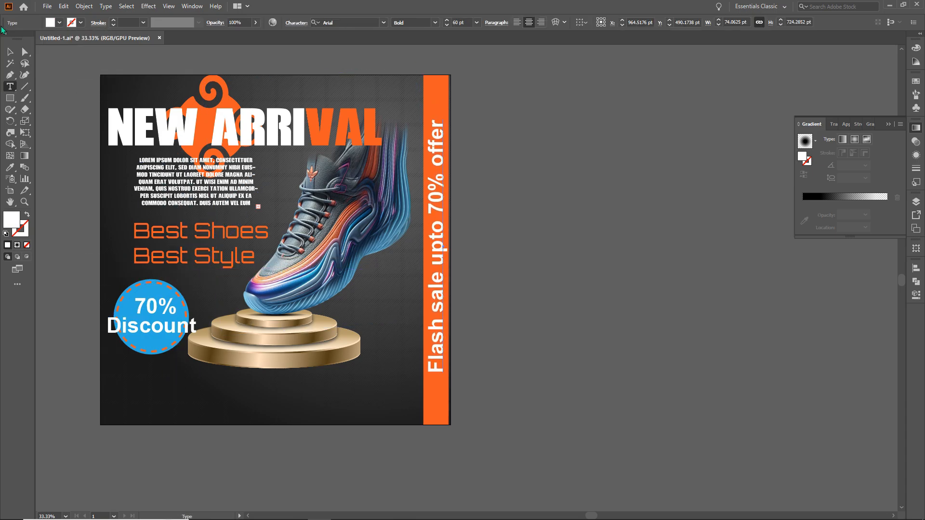
Step: Stretch the orange stripe to the artboard's lower edge and scatter small orange circles around the shoe
left_click(450, 154, "shift")
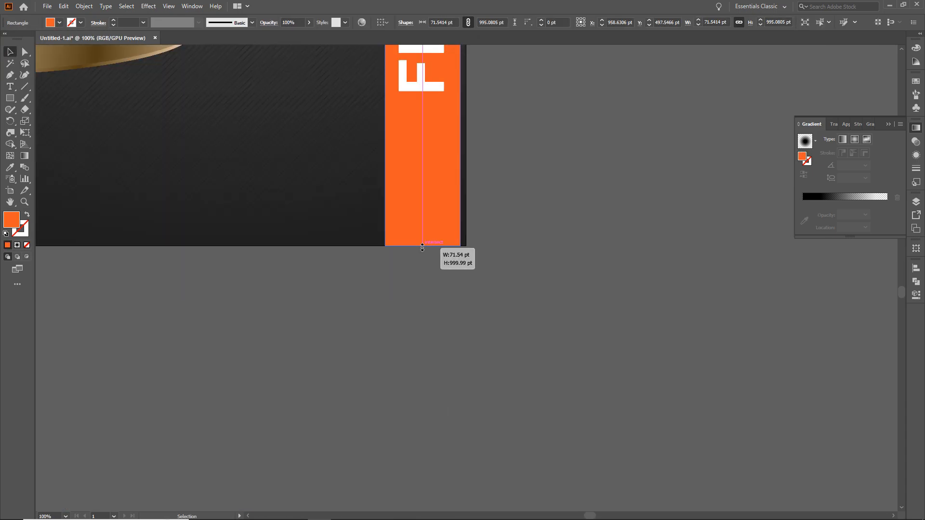
scroll(424, 241, "down", 5)
key("l")
left_click_drag(463, 255, 472, 264)
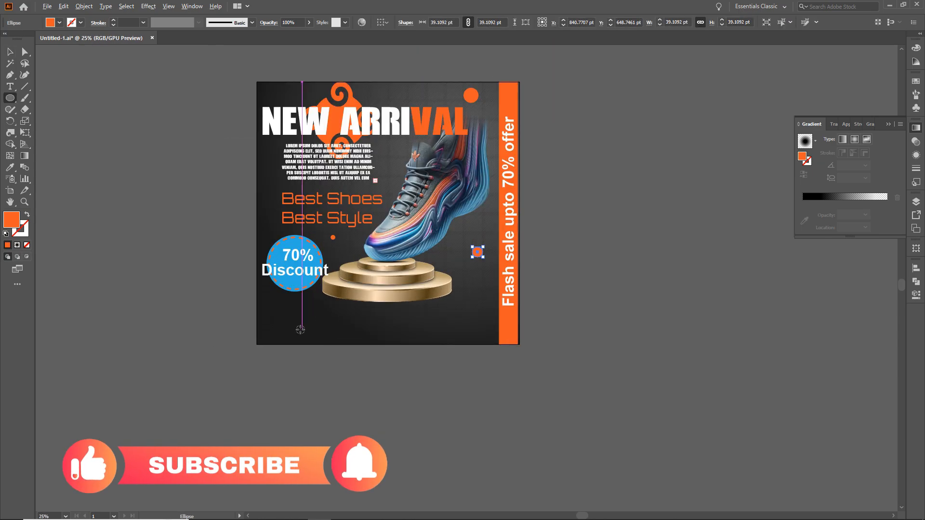
Step: Add the text "Order Now" below the discount badge and color it orange
key("t")
left_click(263, 301)
type("Order ")
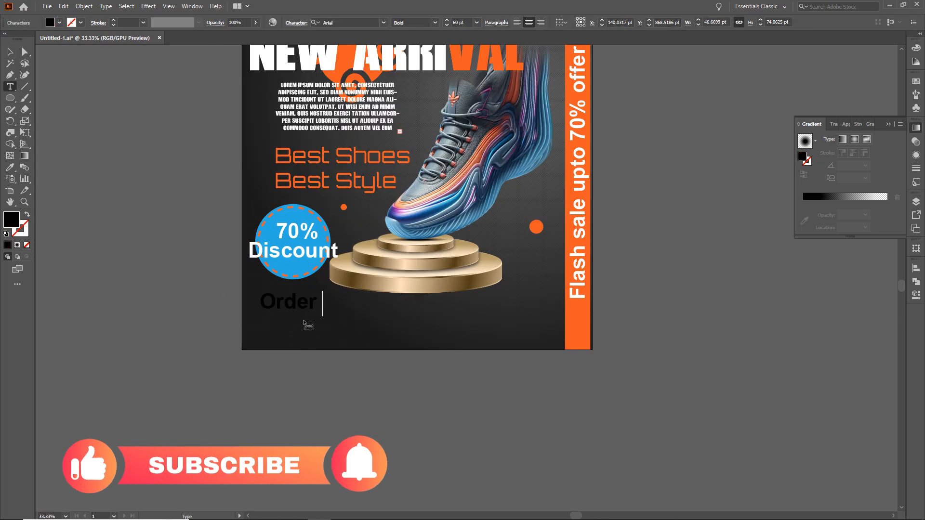
type("Now")
left_click_drag(292, 302, 311, 317)
key("ctrl+a")
left_click(59, 23)
left_click(90, 38)
left_click(175, 223, "ctrl")
Step: Draw an orange square about 60.5 pt wide and reshape it into a small downward-pointing triangle above "Order Now"
scroll(343, 328, "up", 1)
key("m")
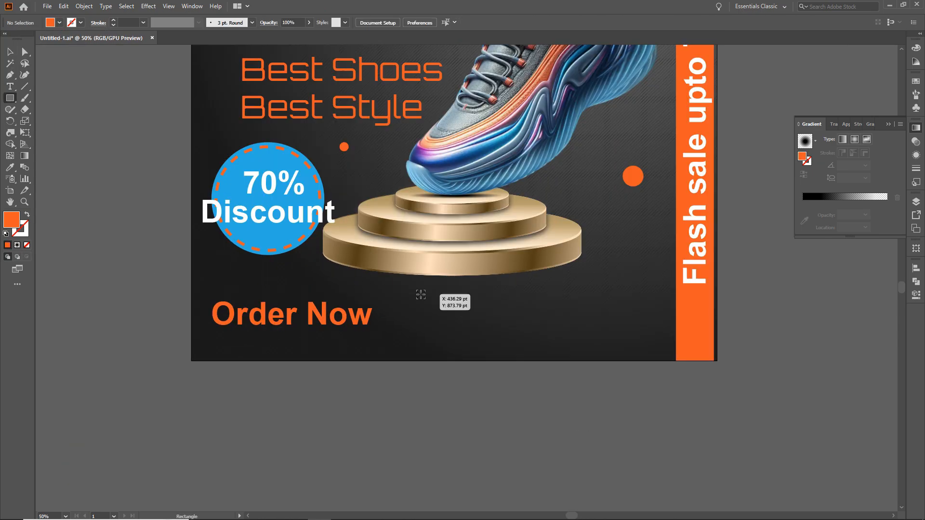
key("ctrl+plus")
key("p")
left_click(419, 278)
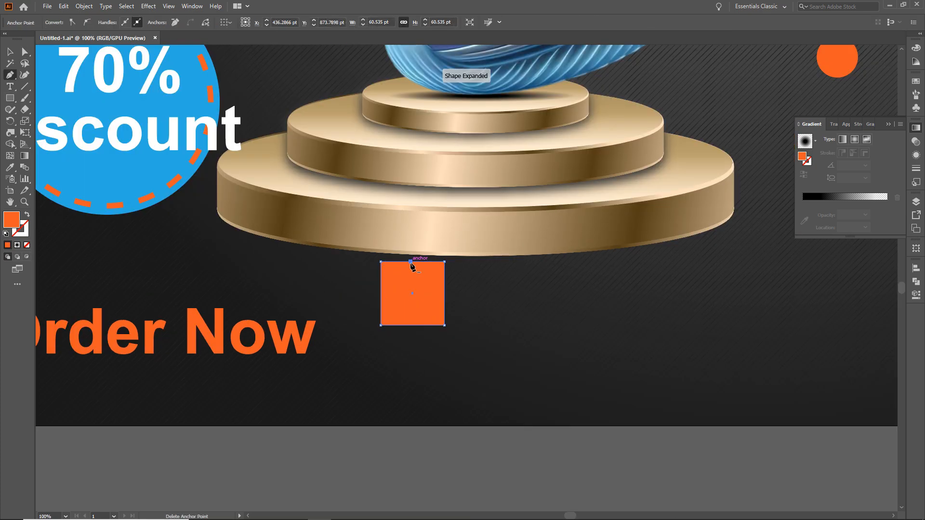
left_click(444, 261)
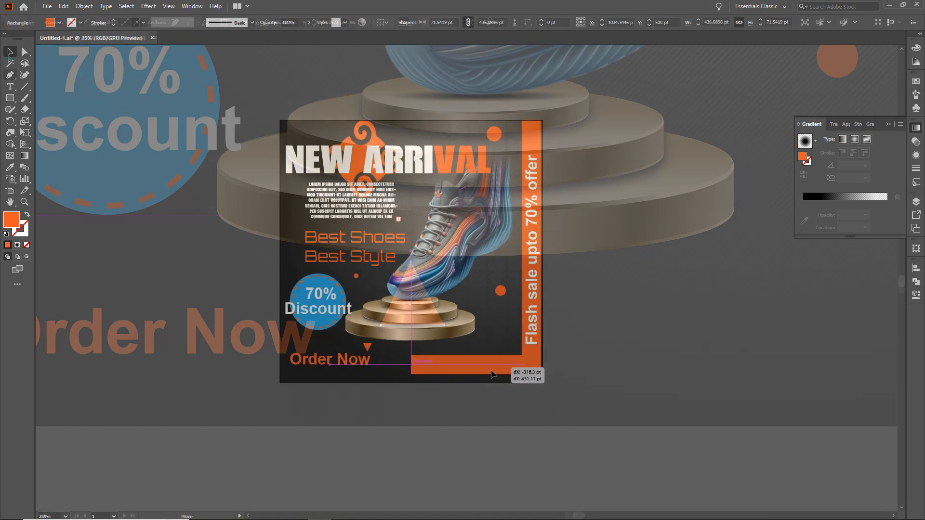
Step: Place a horizontal bar about 436 × 57 pt against the stripe below the podium and fill it blue
left_click_drag(486, 366, 486, 376)
left_click_drag(488, 377, 487, 377)
scroll(488, 378, "up", 4)
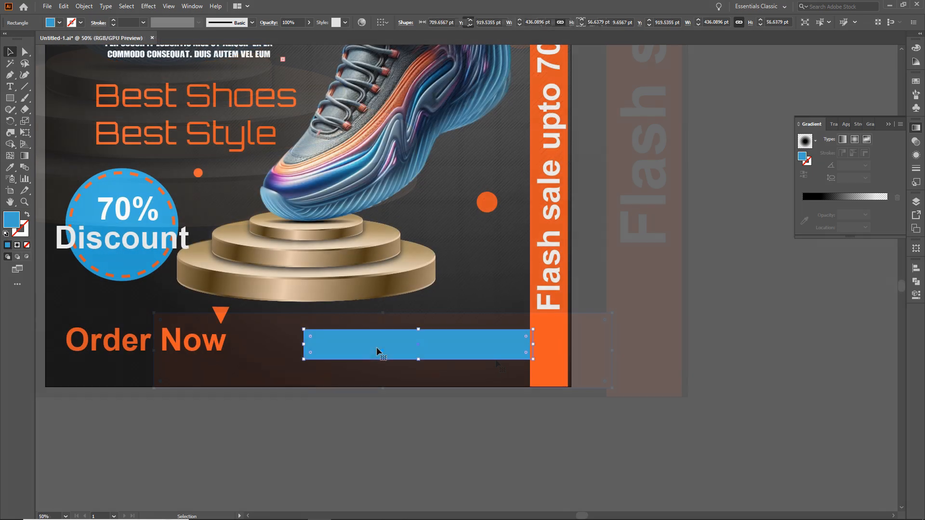
key("t")
left_click(342, 340)
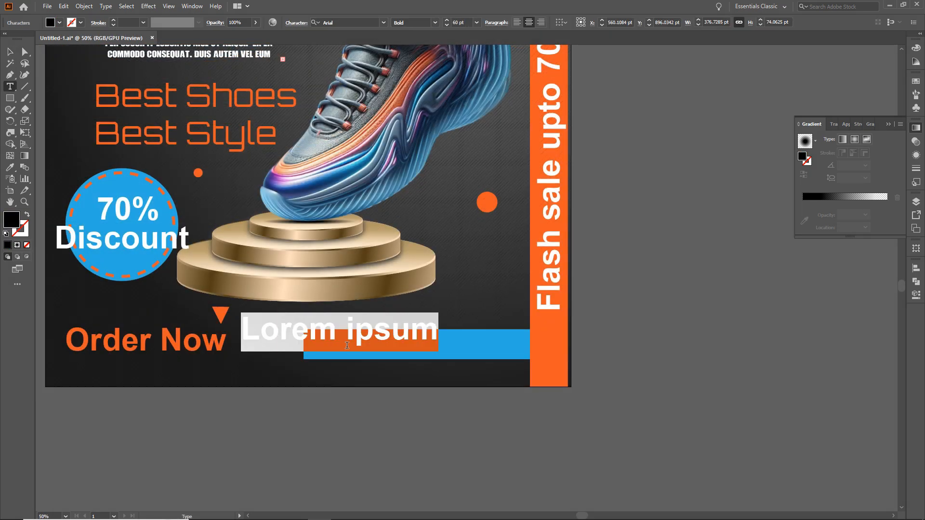
type("www.yourwebsite.com")
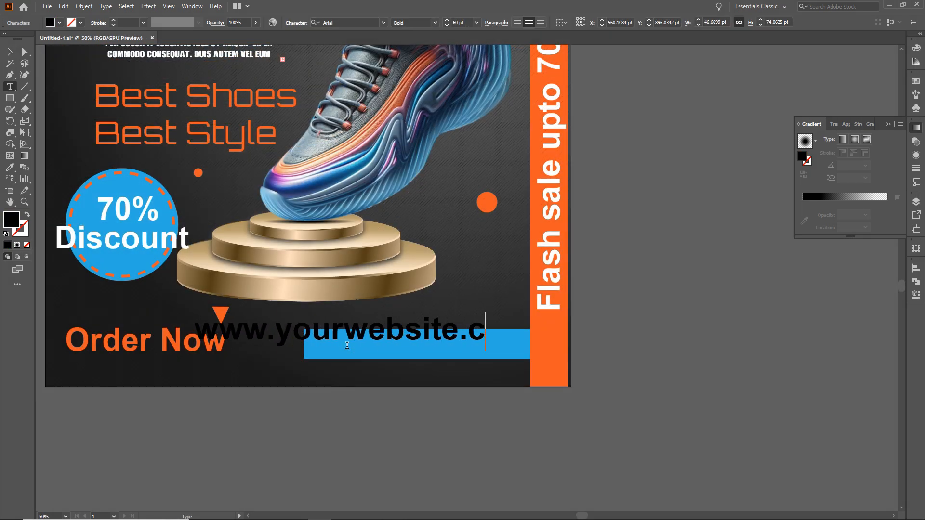